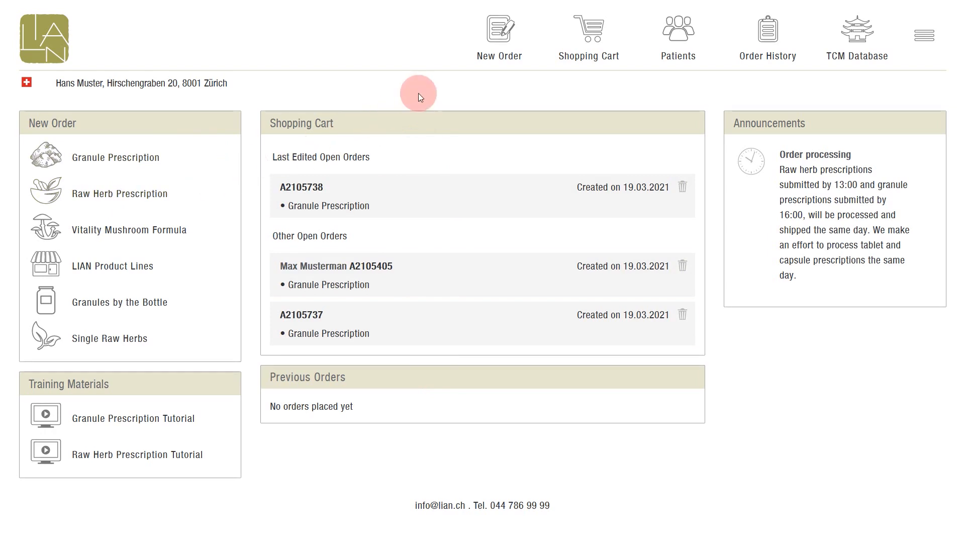
Start a new granule prescription order and assign it to the existing patient found by first name
mouse_move(489, 41)
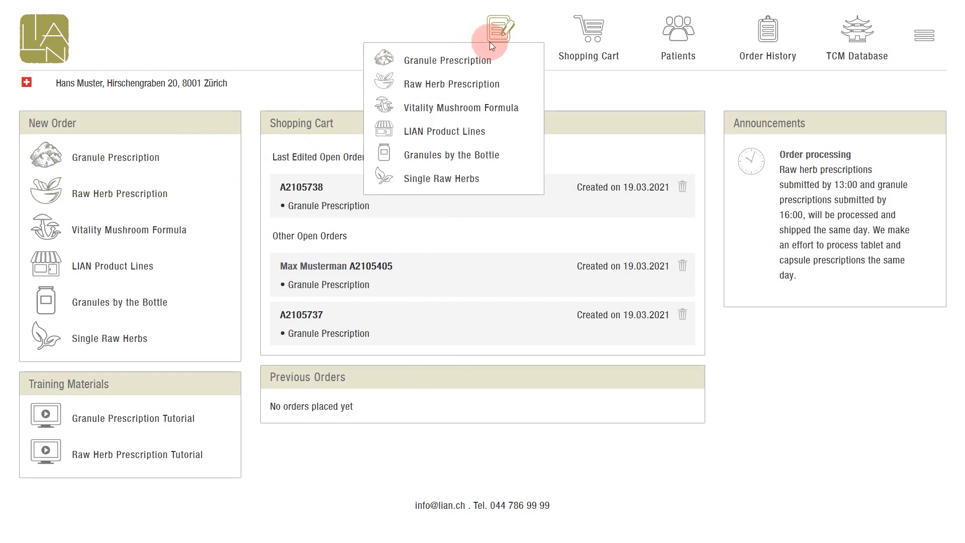
click(442, 61)
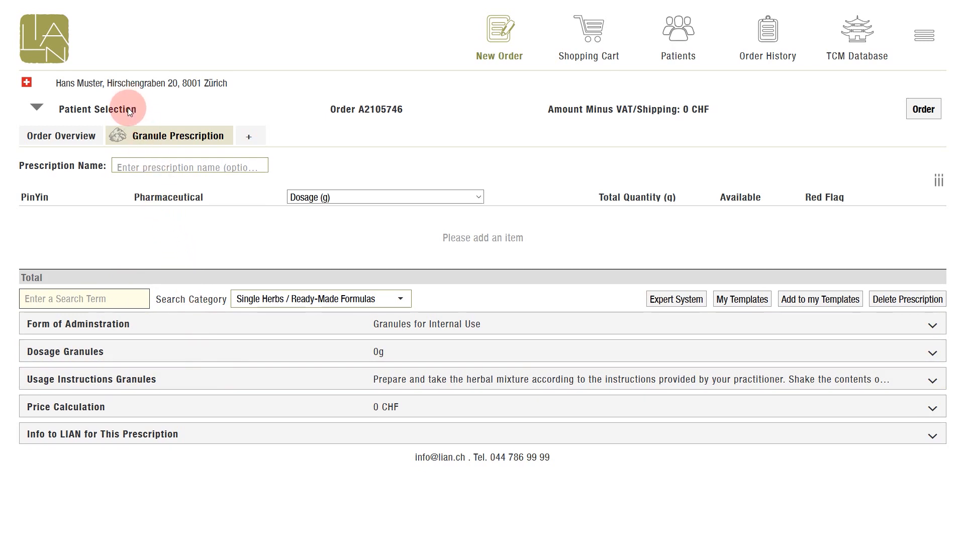
click(128, 107)
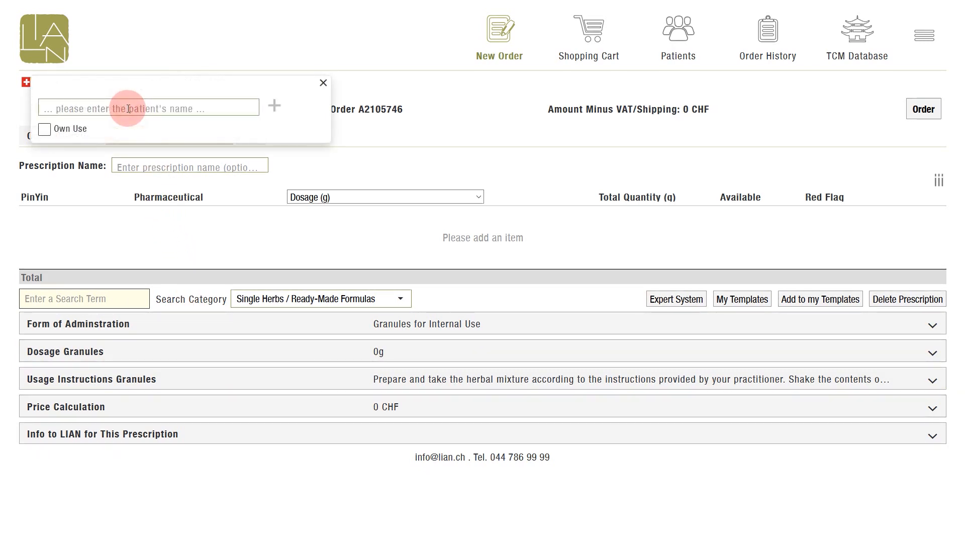
text(lisa)
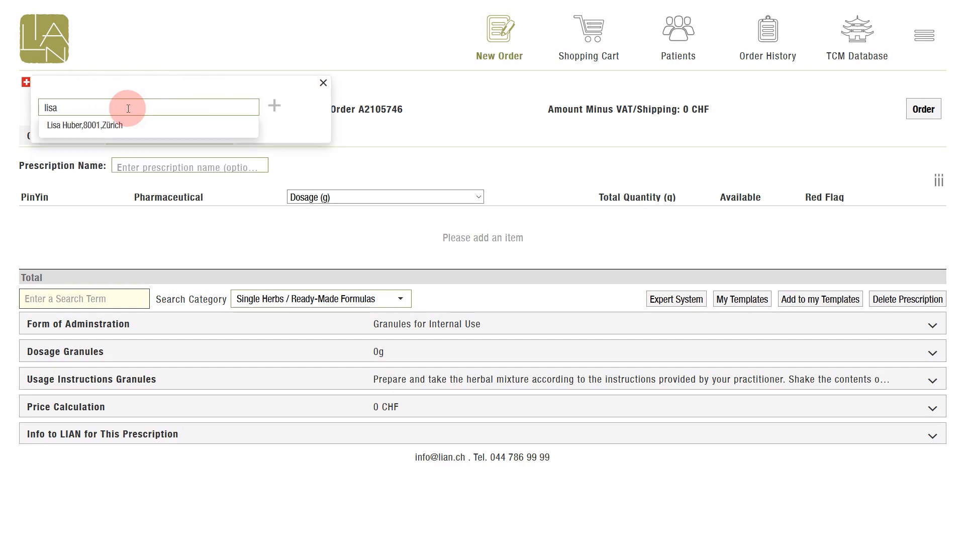
click(118, 125)
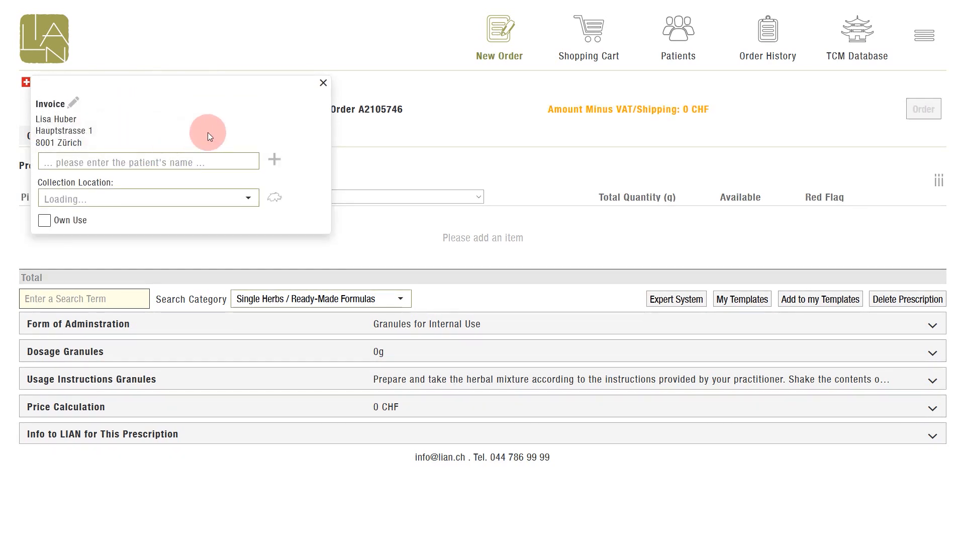
Examine the personal-data fields and health-condition options of the new-patient form, and leave it without creating a patient
click(274, 160)
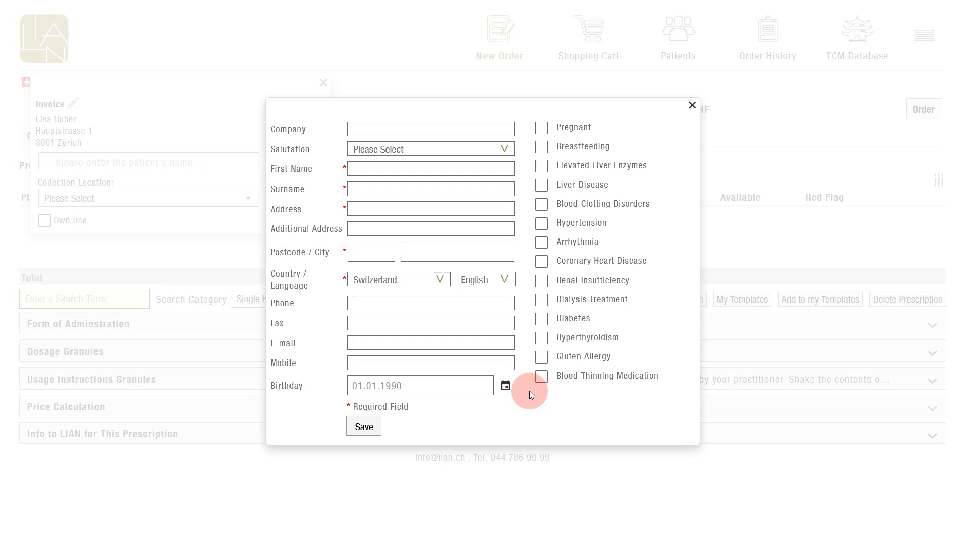
click(365, 425)
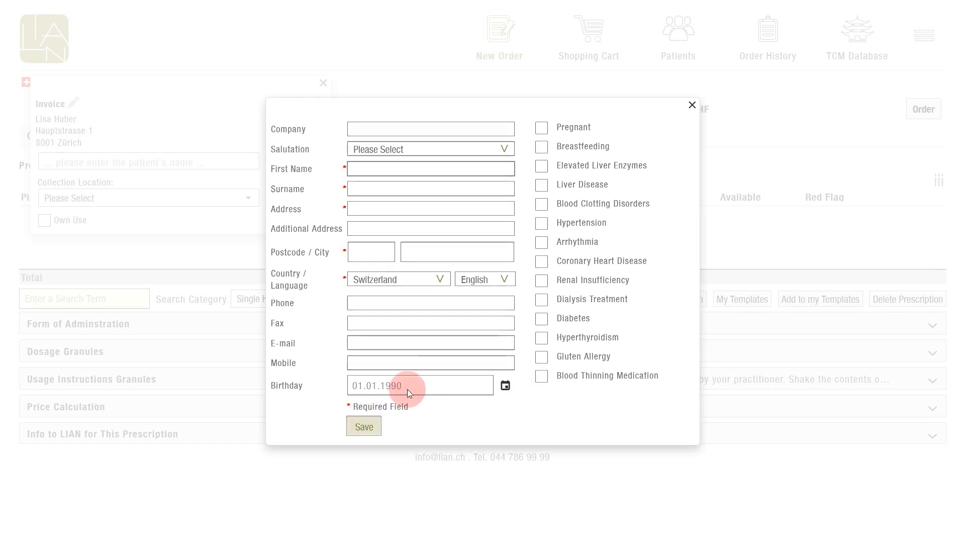
click(692, 105)
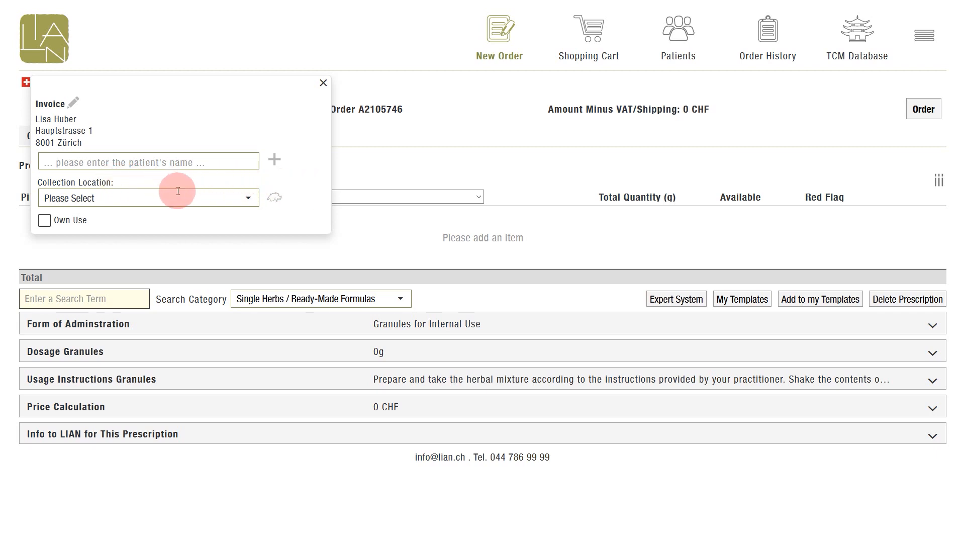
Review the collection locations near the patient and the website's overview of contract pharmacies without choosing a location
click(247, 201)
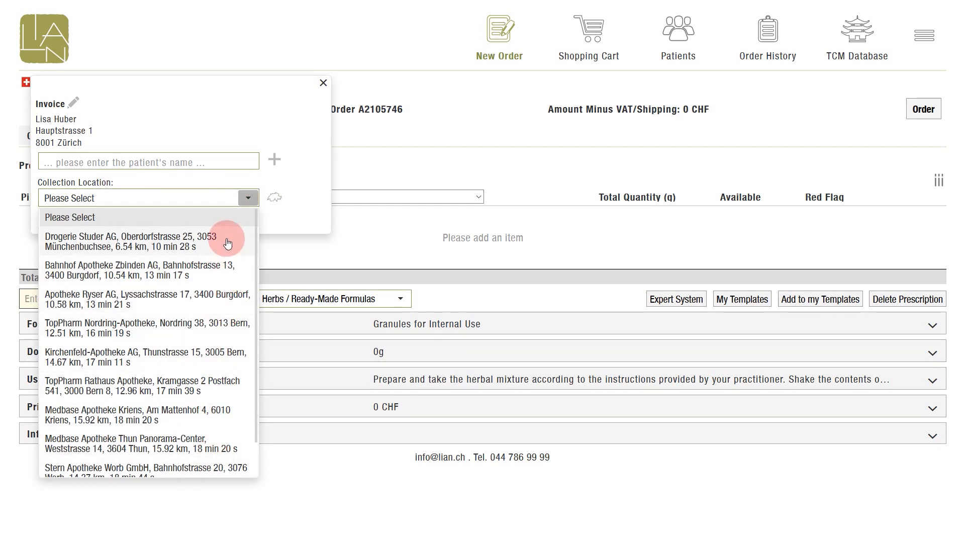
click(307, 223)
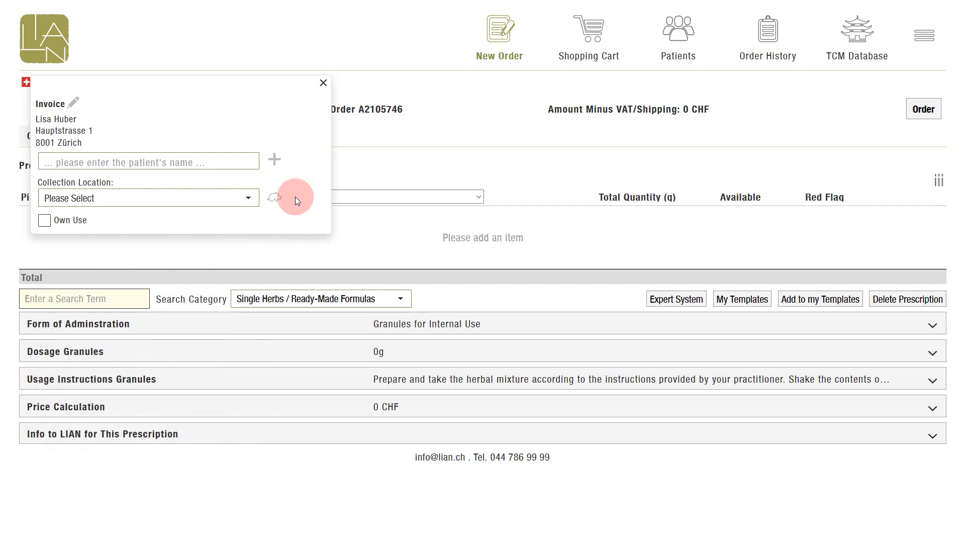
click(274, 197)
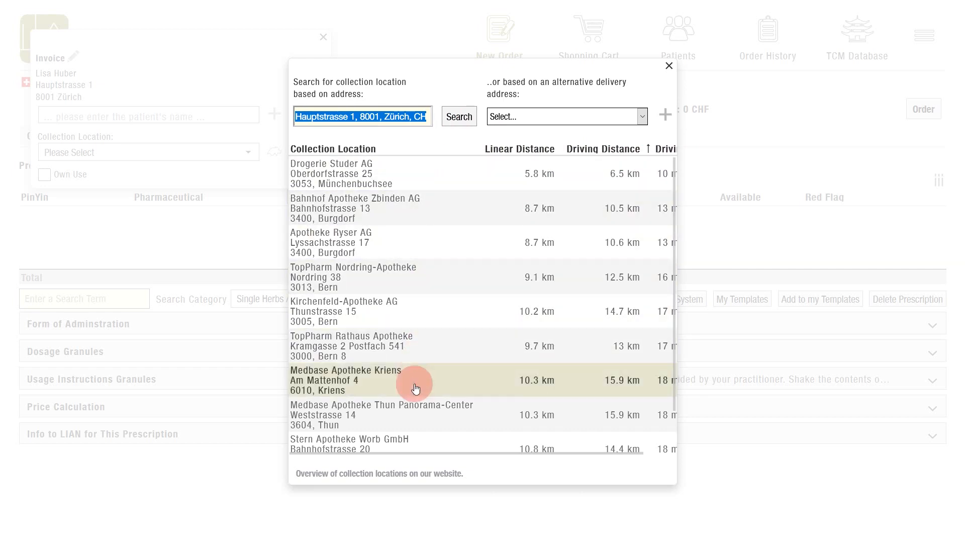
click(396, 477)
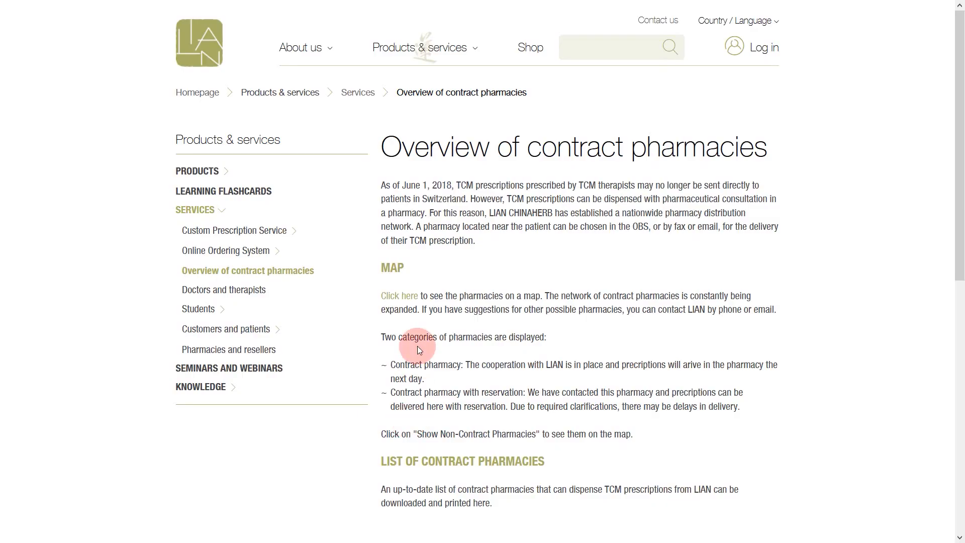
click(407, 300)
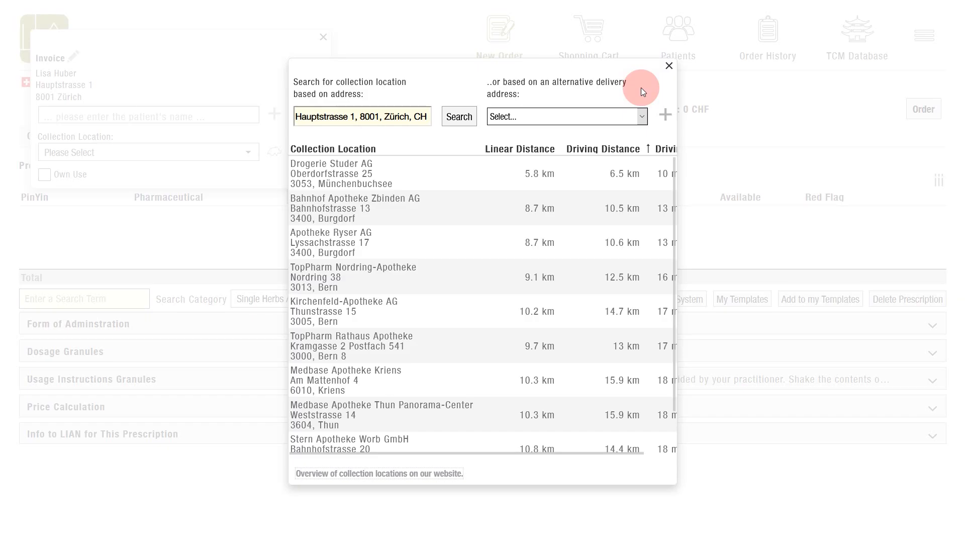
click(667, 65)
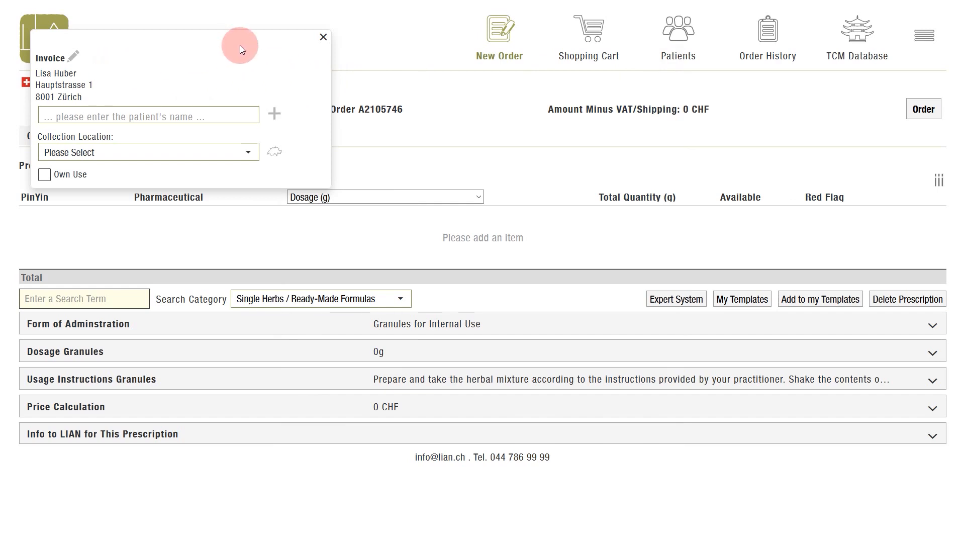
click(322, 37)
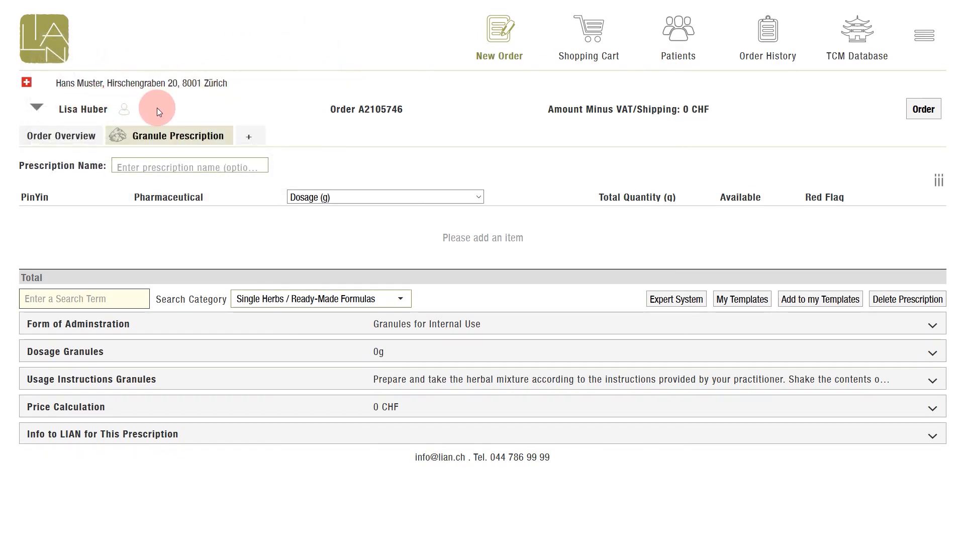
Add a note with the text "test" to the selected patient's record and save it
click(125, 119)
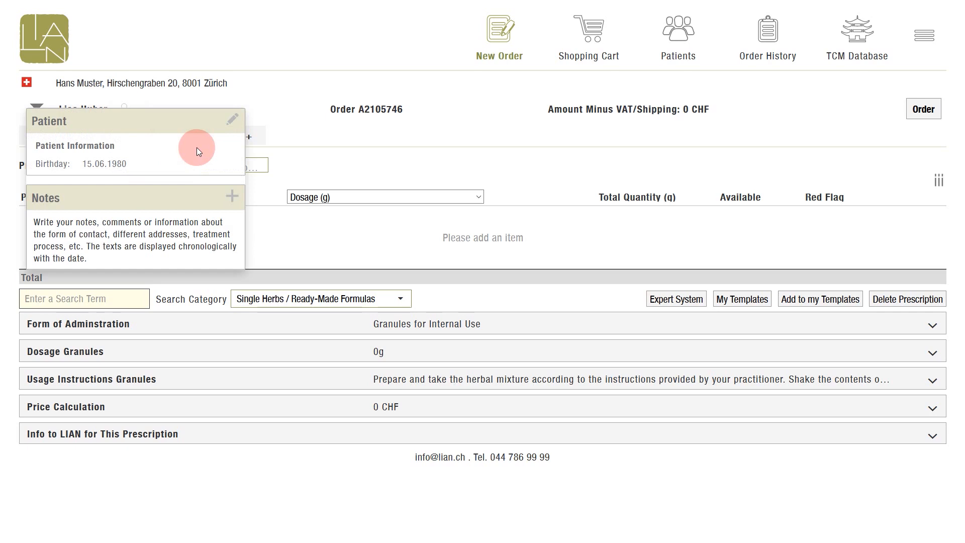
click(231, 197)
click(450, 256)
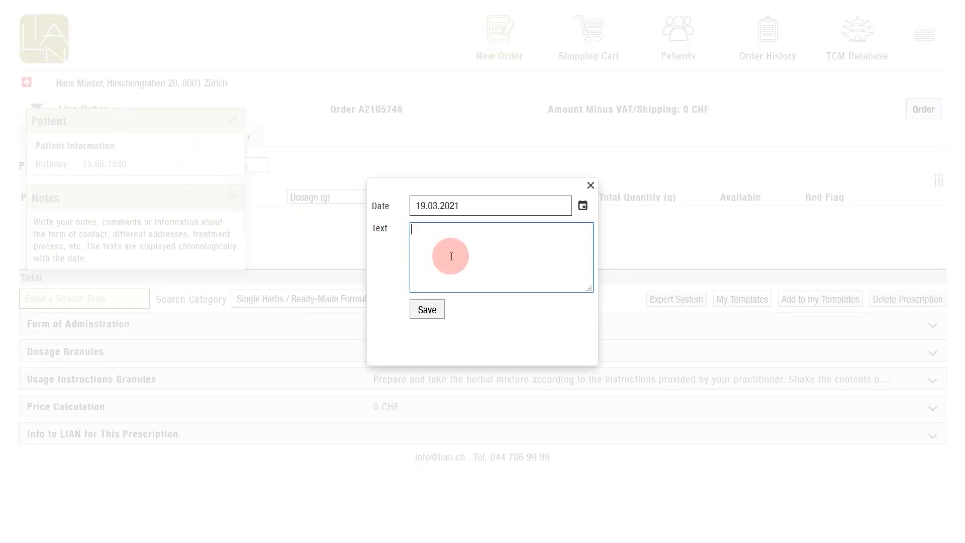
text(test)
click(432, 312)
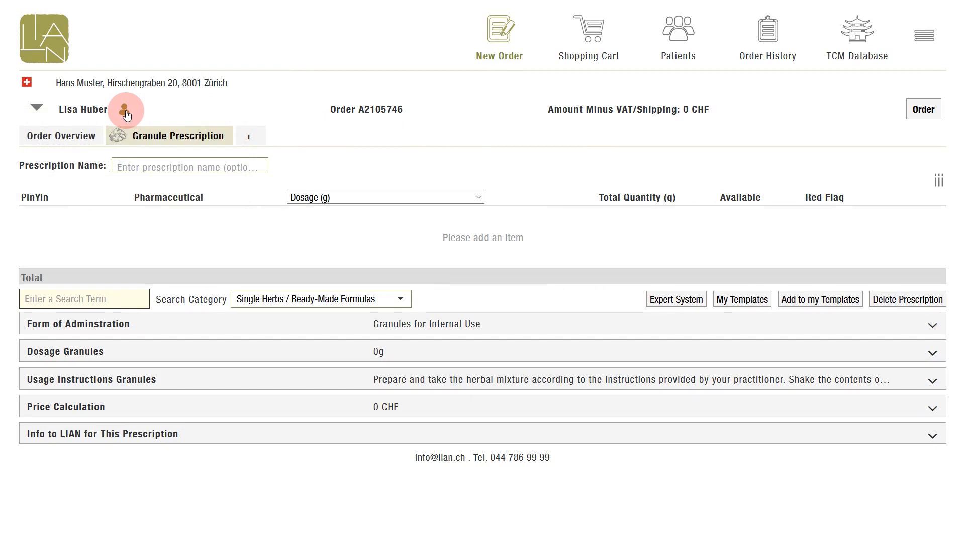
Name the granule prescription "Qi Stagnation"
click(129, 165)
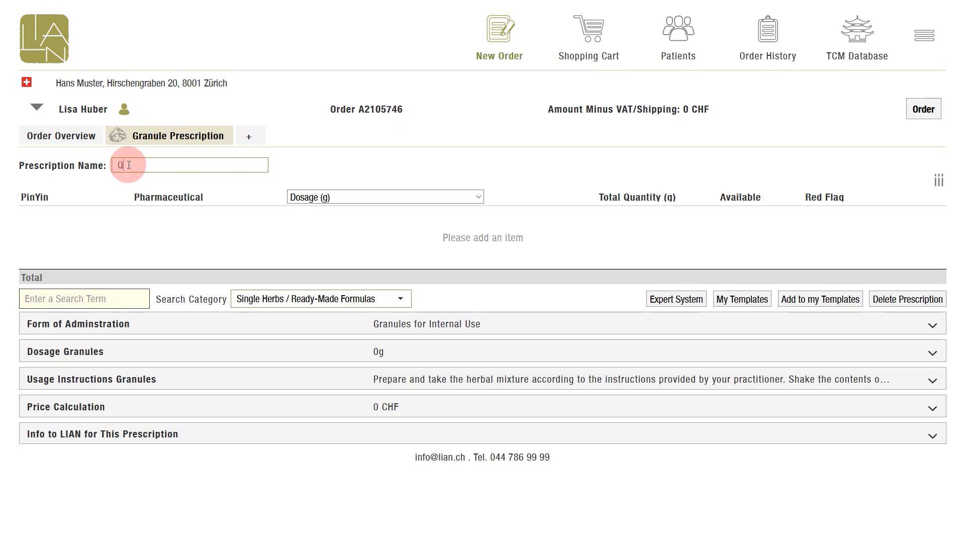
text(Qi Stagnation)
key(Return)
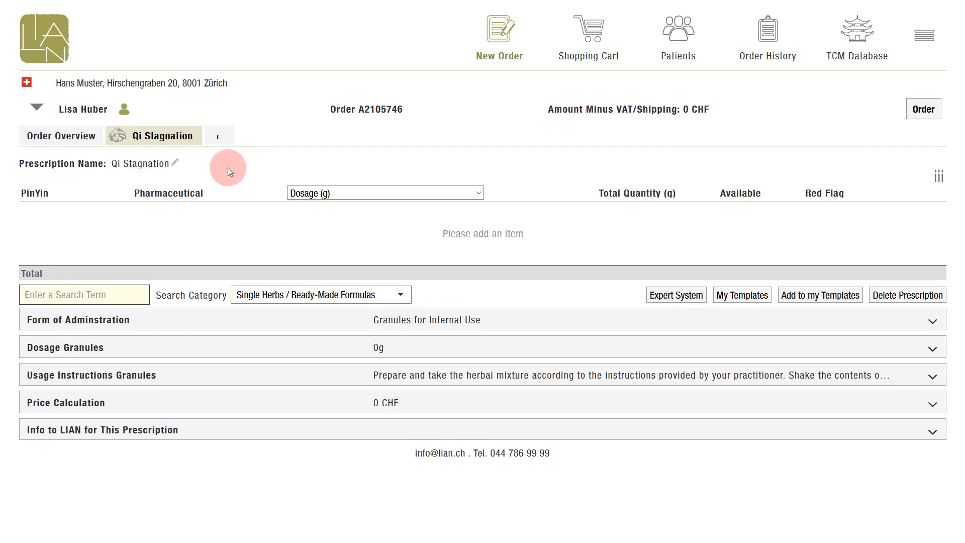
Search for "xiao yao" and add the ready-made formula jia wei xiao yao san with a dosage of 80 g
click(104, 294)
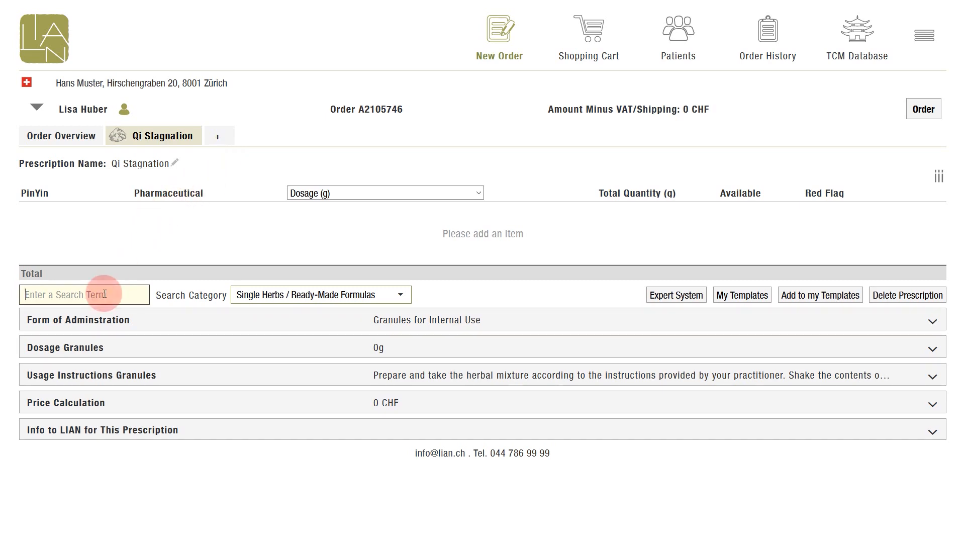
text(xiao )
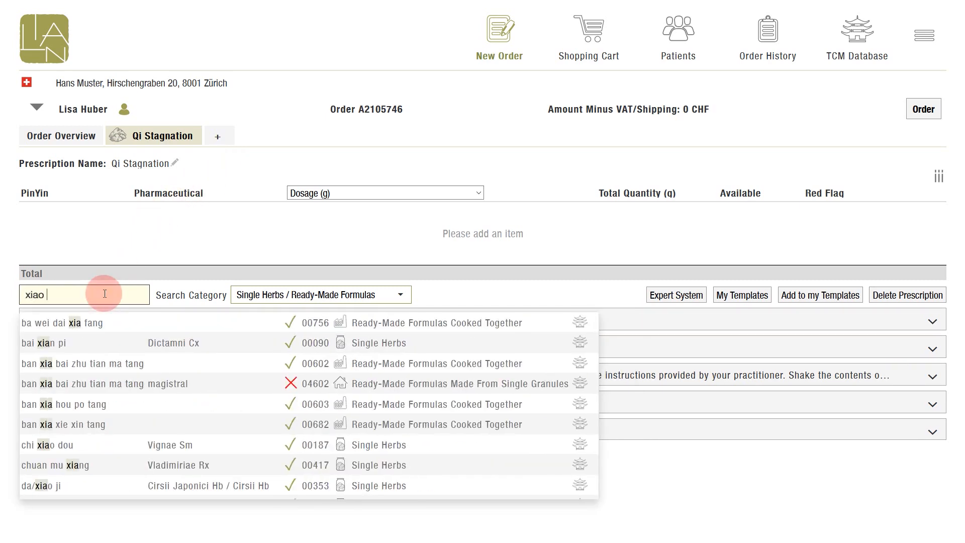
text(yao)
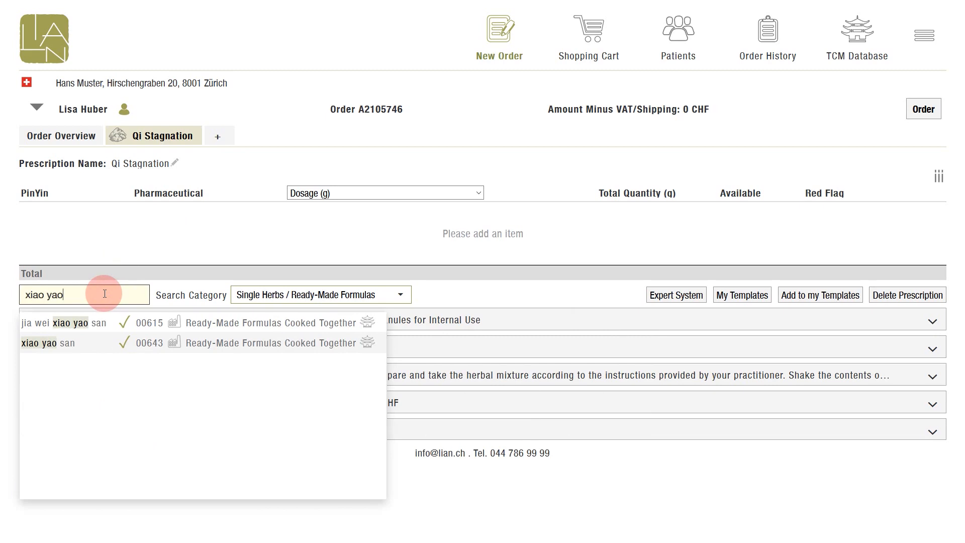
key(Down)
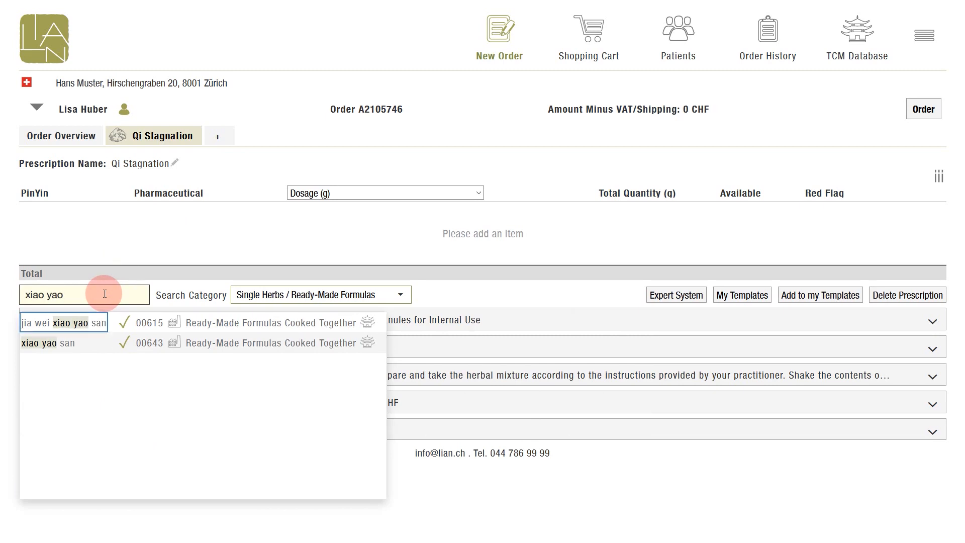
key(Down)
key(Up)
key(Return)
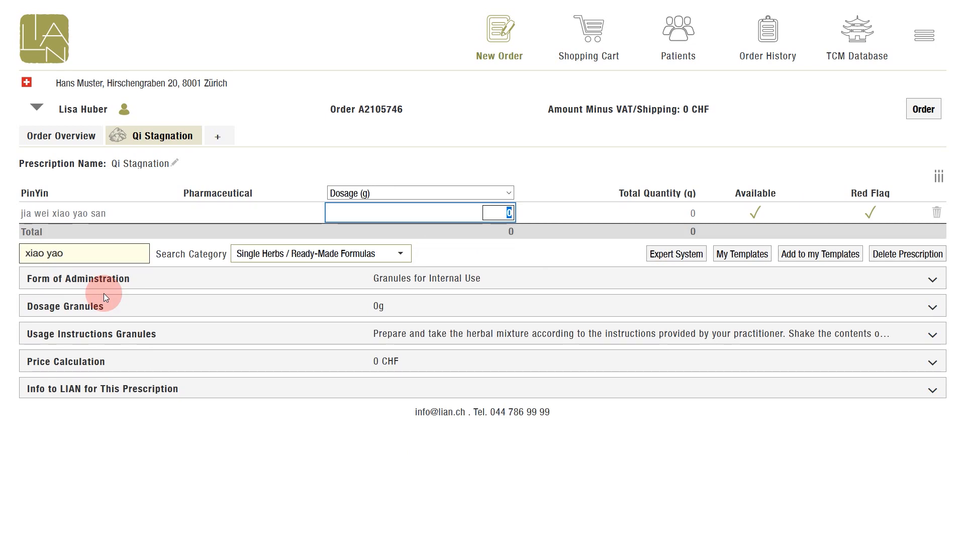
text(80)
key(Return)
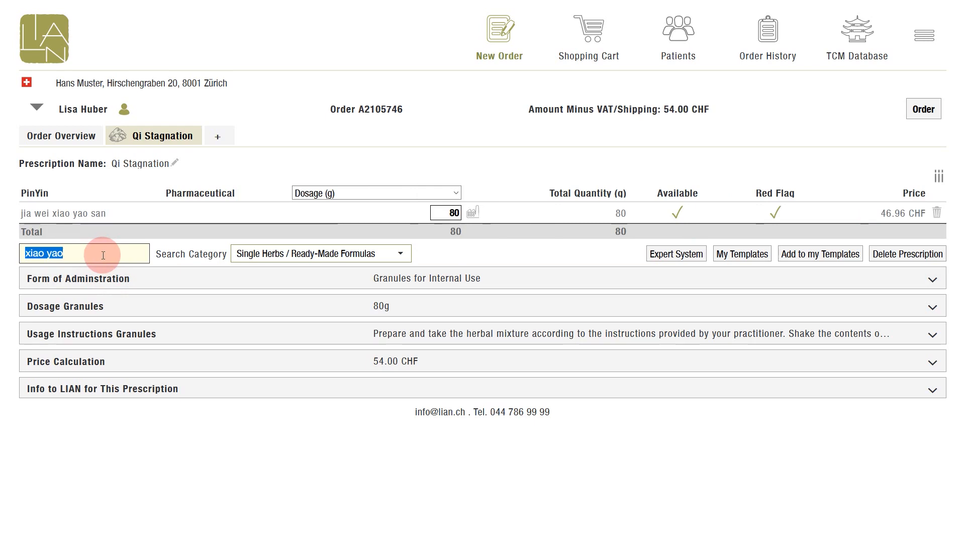
Examine the ingredient composition of jia wei xiao yao san and the search categories available for adding items
click(89, 221)
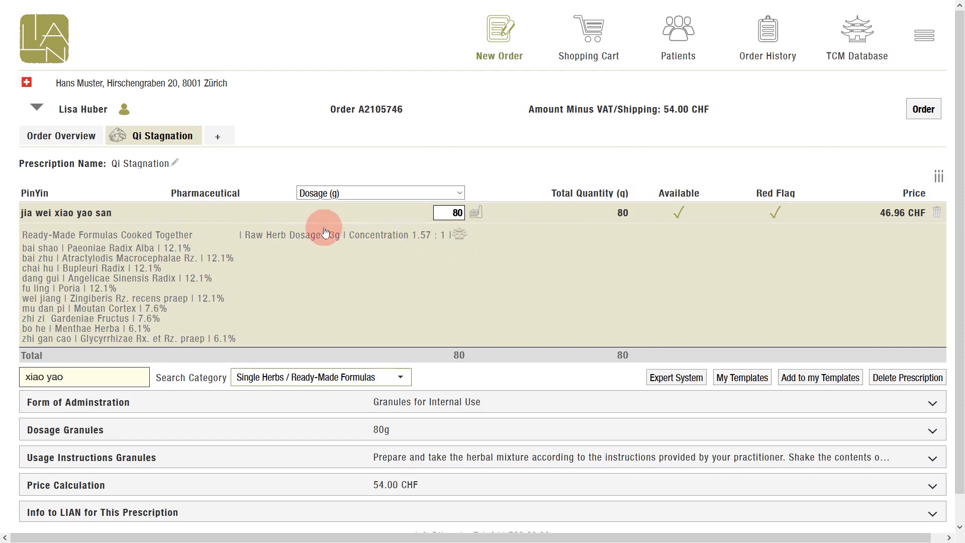
click(58, 215)
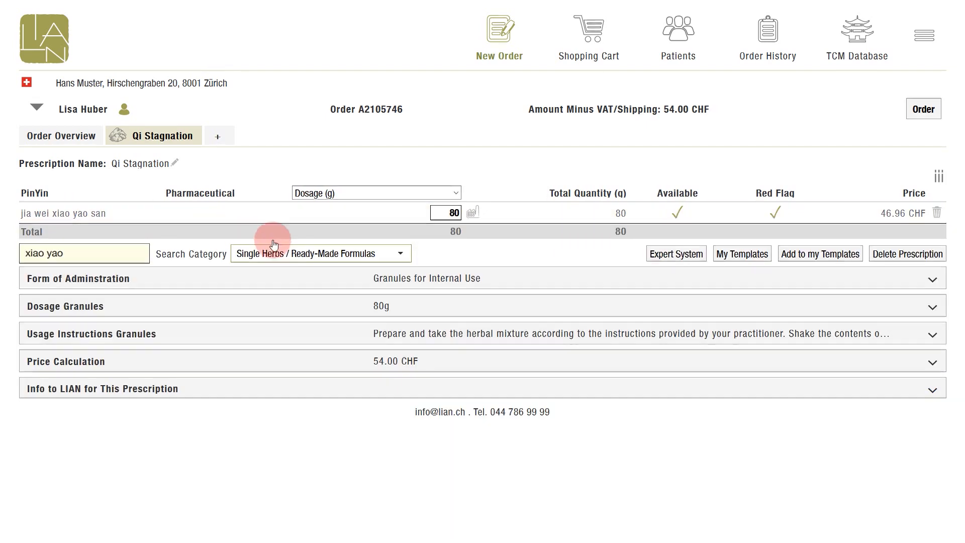
click(400, 257)
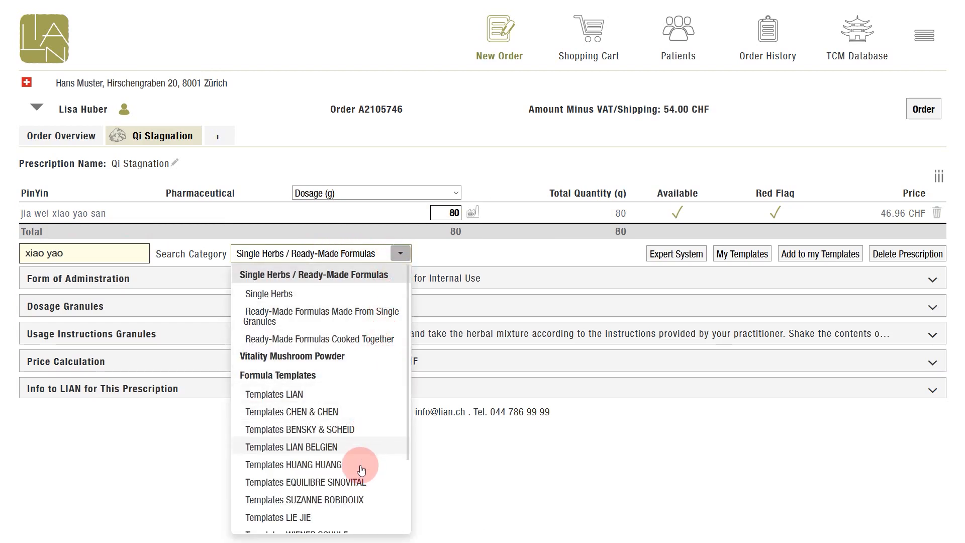
click(444, 255)
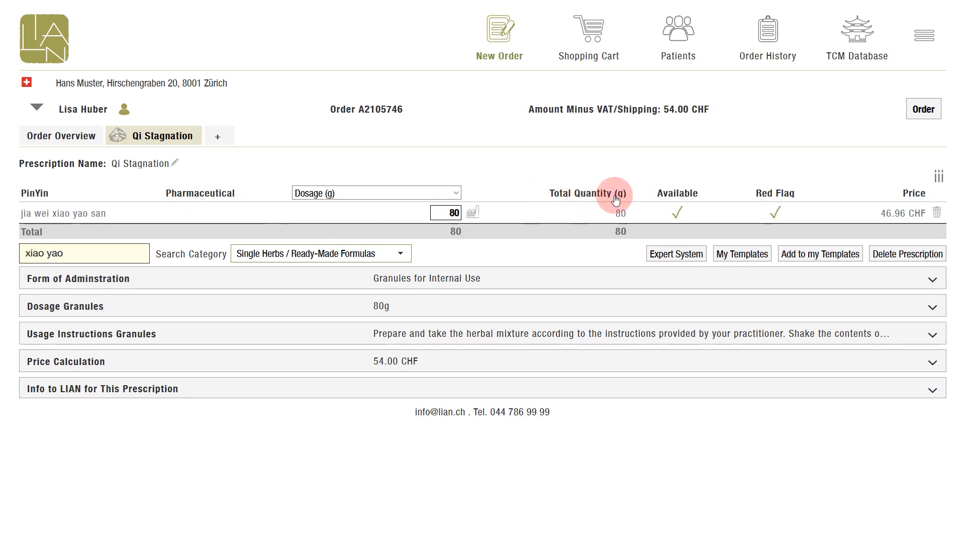
Examine which optional columns can be shown in the prescription table, leaving the selection as it is
click(938, 179)
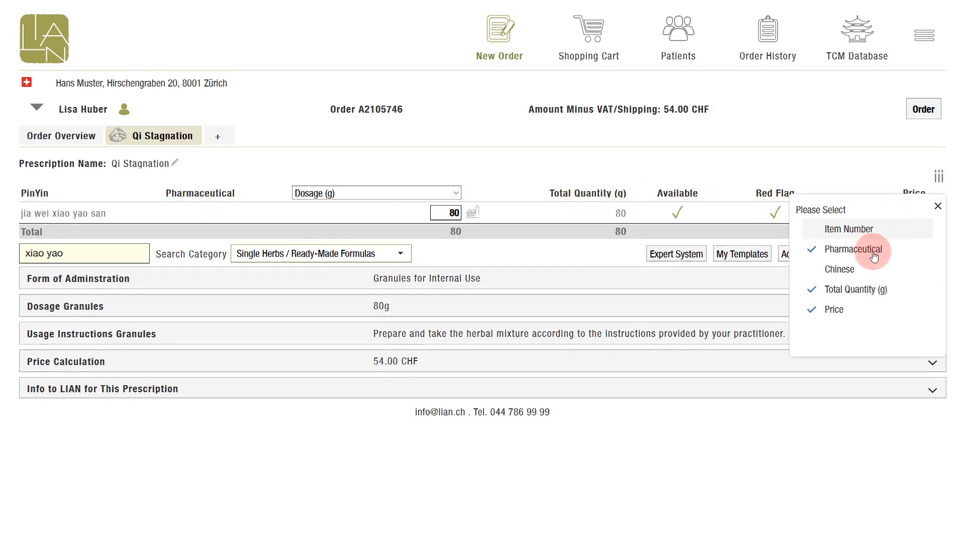
click(939, 203)
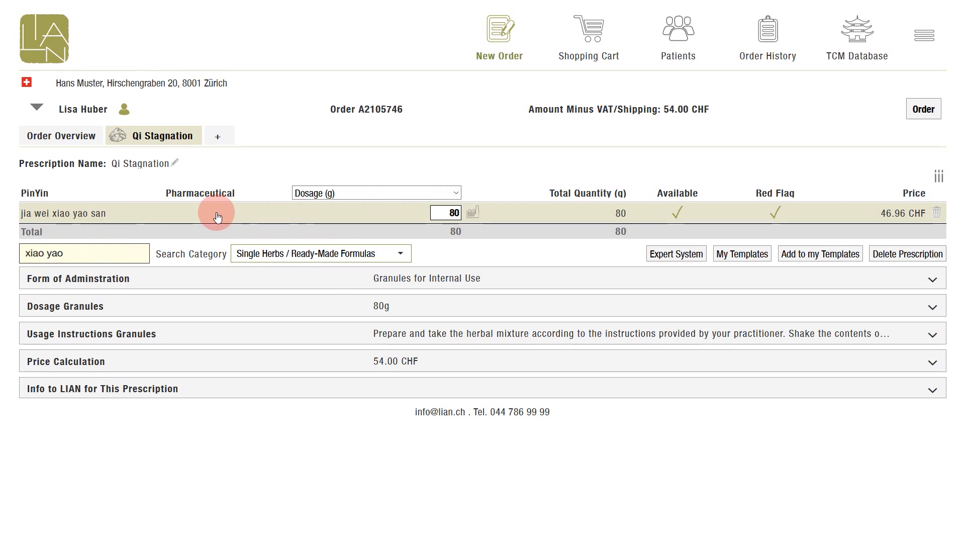
Search for "xiang fu" and add the single herb to the prescription with a dosage of 5 g
triple_click(108, 251)
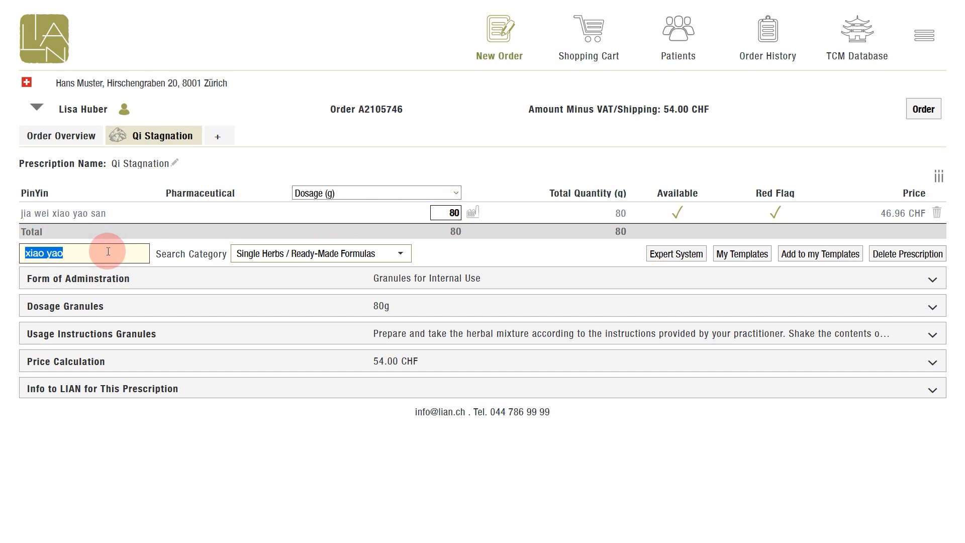
text(xiang fu)
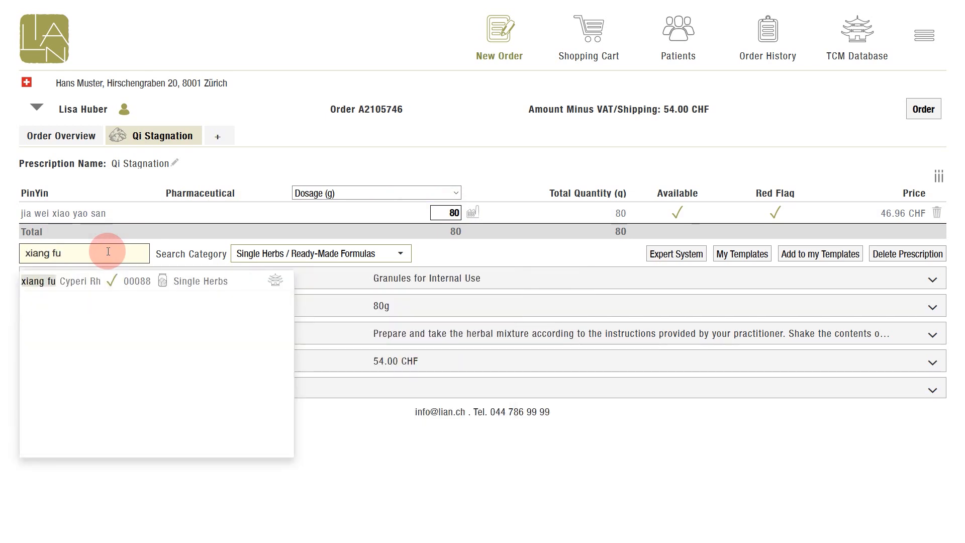
key(Return)
text(5)
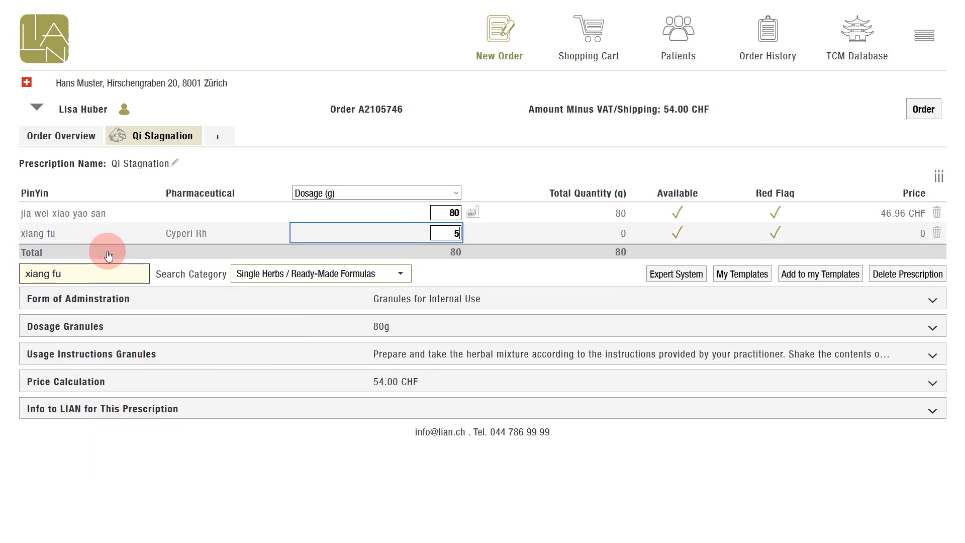
key(Return)
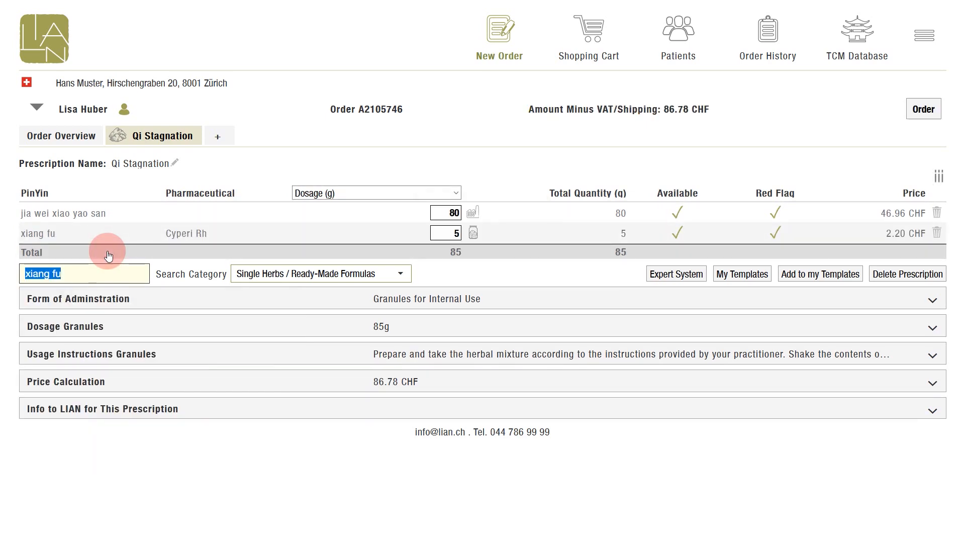
Search for "yu jin" and add the single herb to the prescription with a dosage of 5 g
text(yu jin)
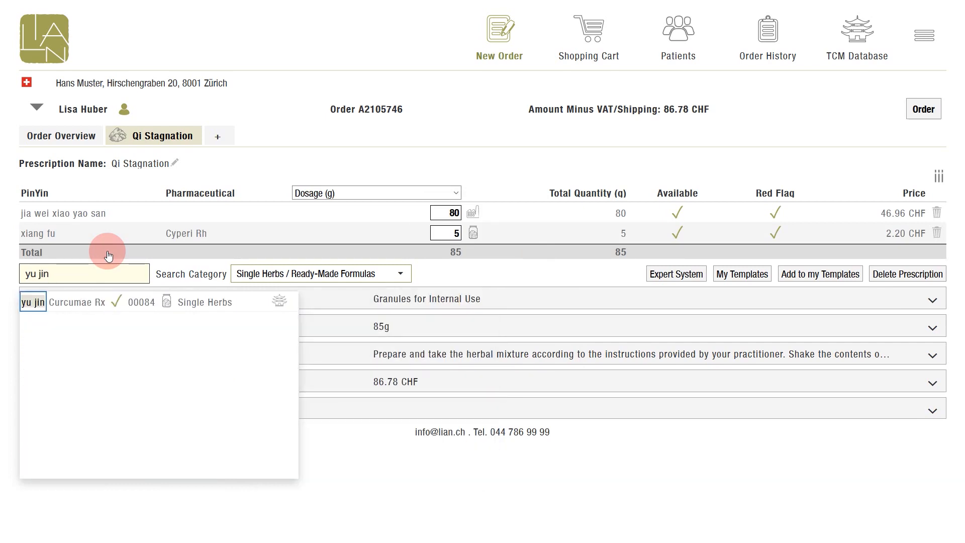
key(Return)
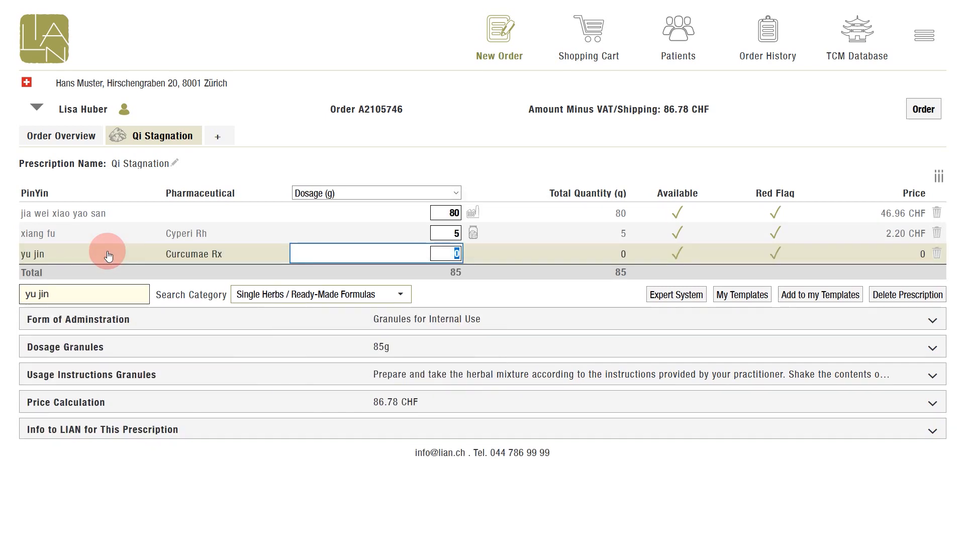
text(5)
key(Return)
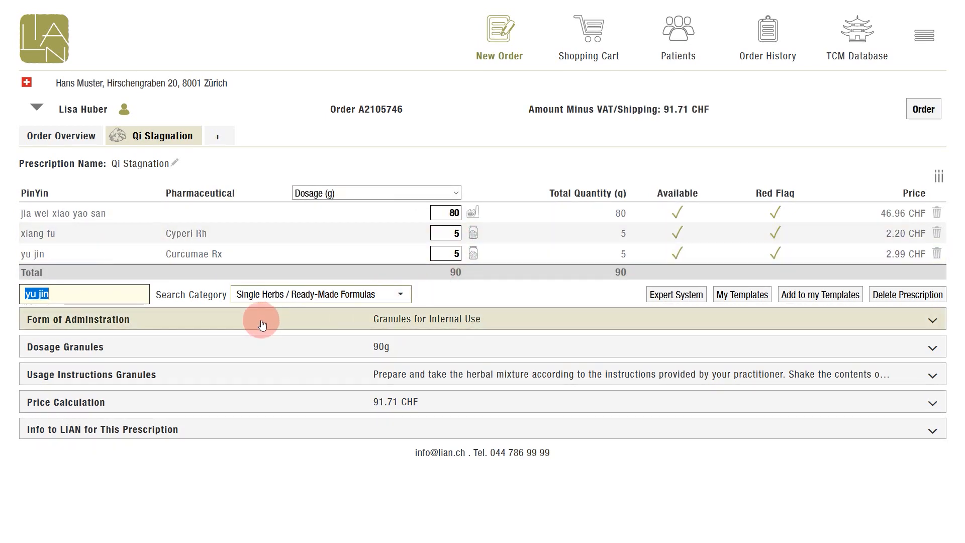
Show the form of administration and dosage settings, and set the granules to 3 grams per dose and 3 doses per day
click(215, 326)
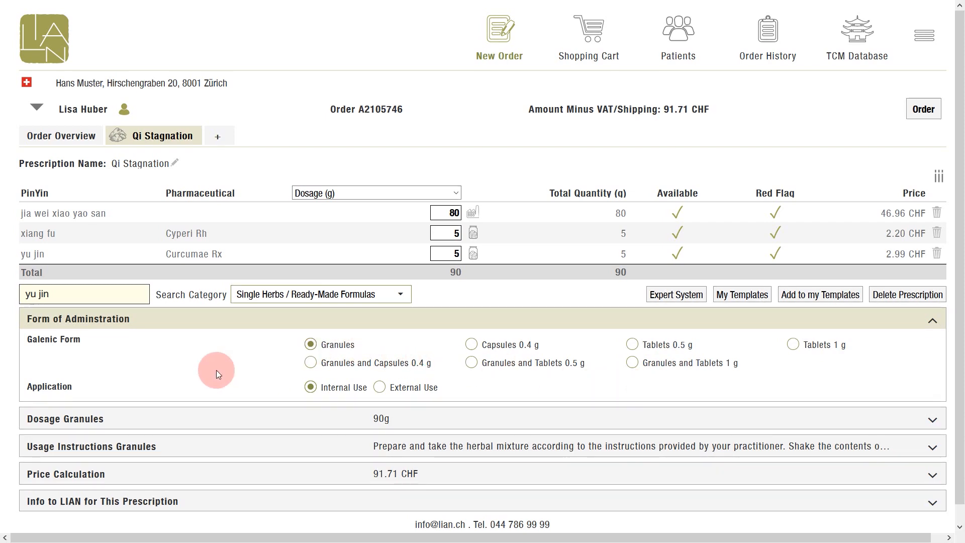
scroll(217, 370, down, 1)
click(214, 395)
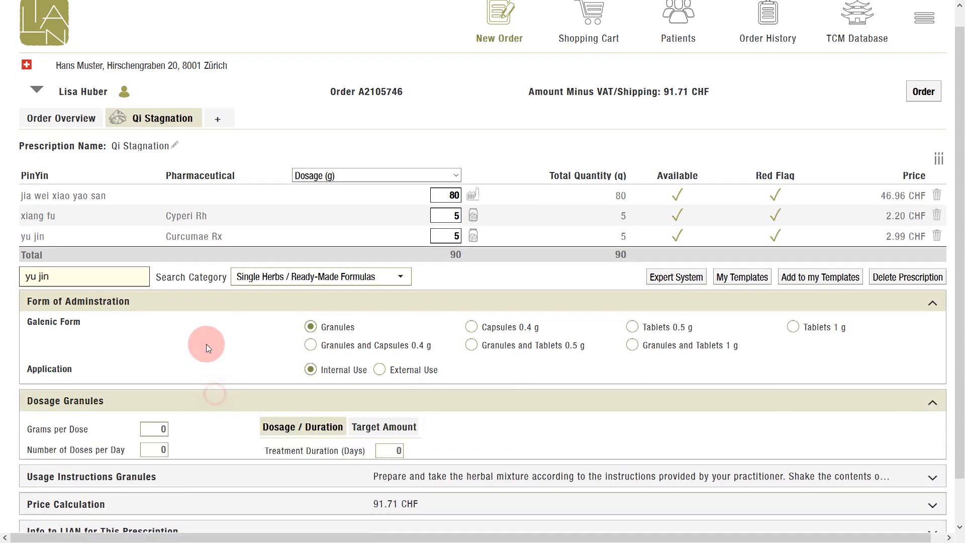
scroll(203, 327, down, 2)
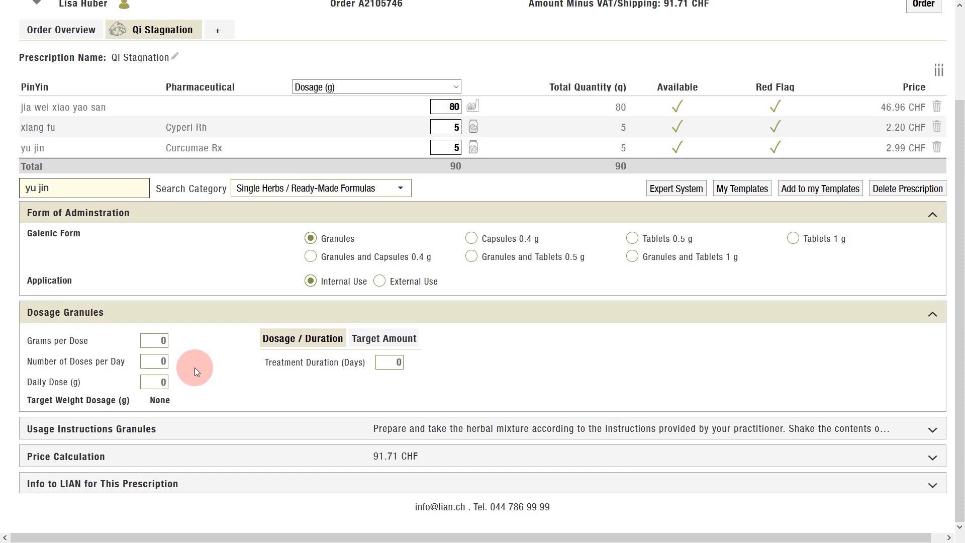
double_click(164, 341)
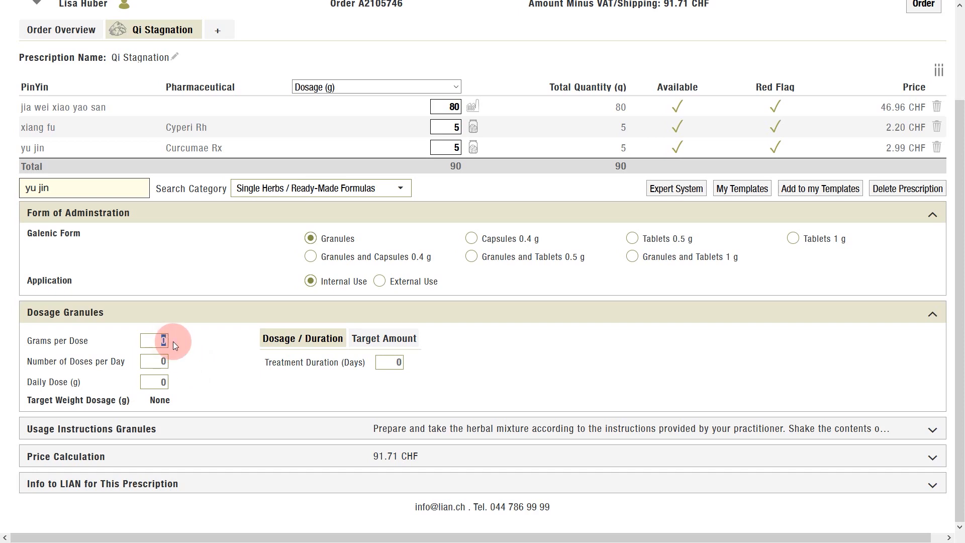
double_click(164, 362)
text(3)
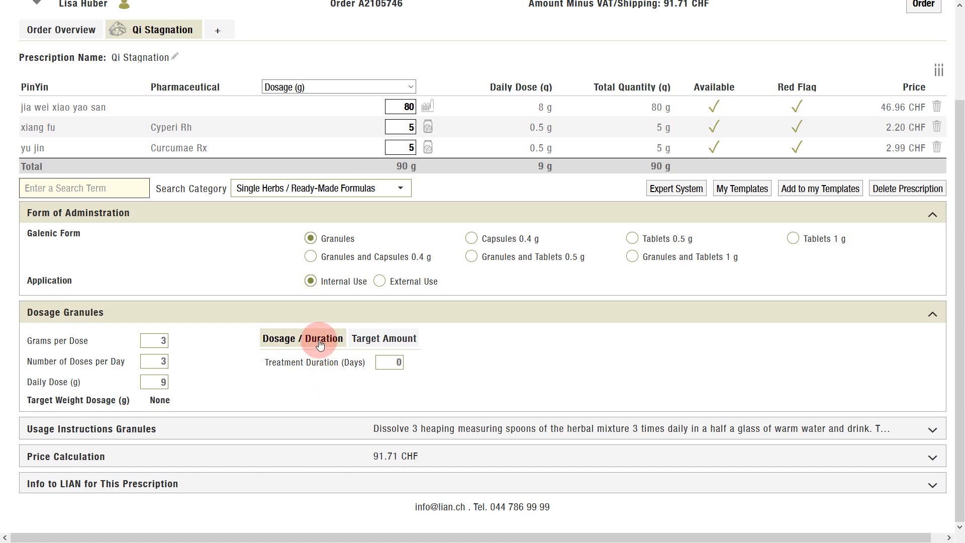
Try the target amount option for granules and for 0.4 g capsules, and return the galenic form to granules
click(372, 344)
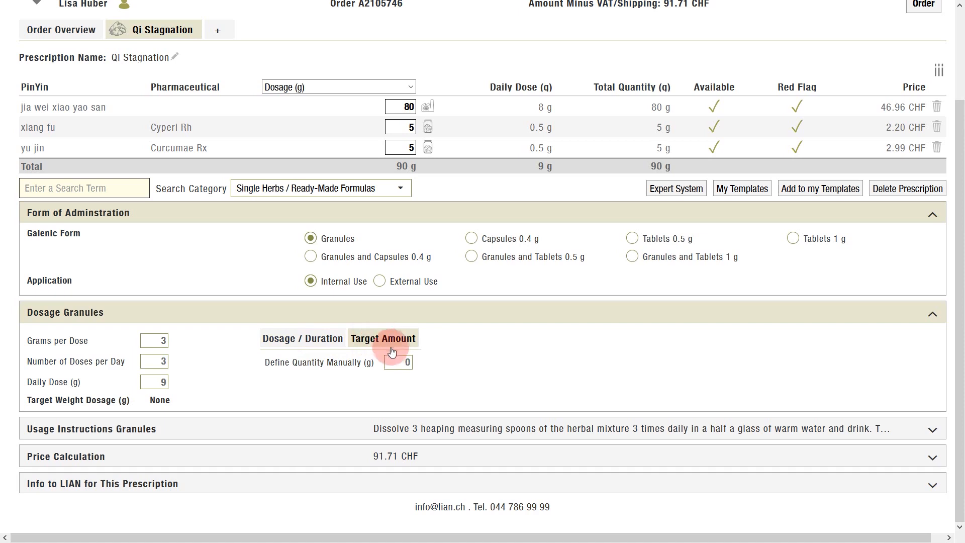
click(335, 347)
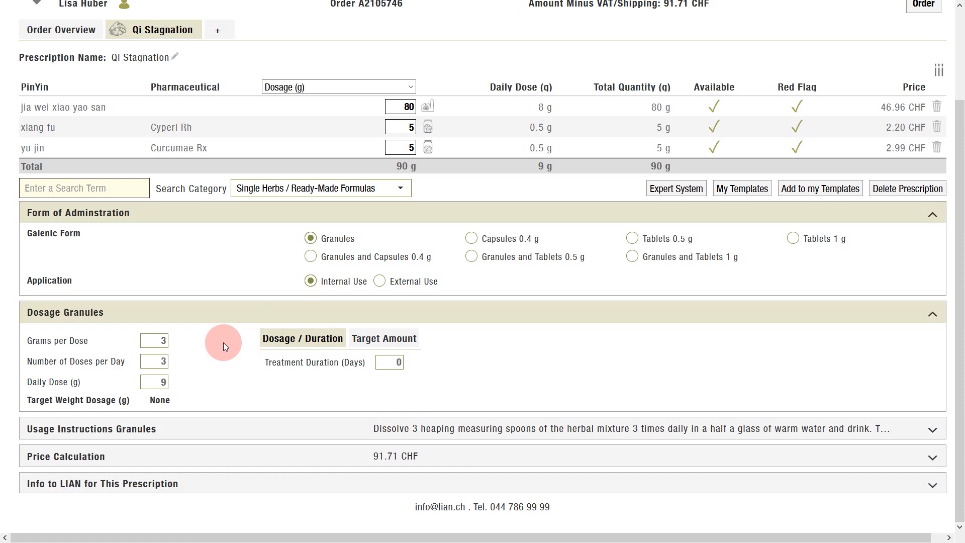
click(471, 239)
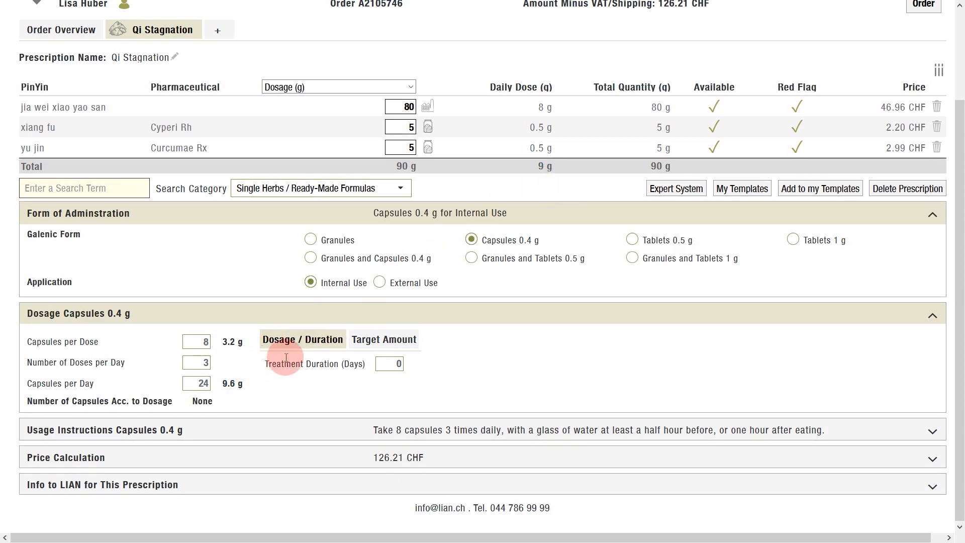
click(381, 340)
click(432, 364)
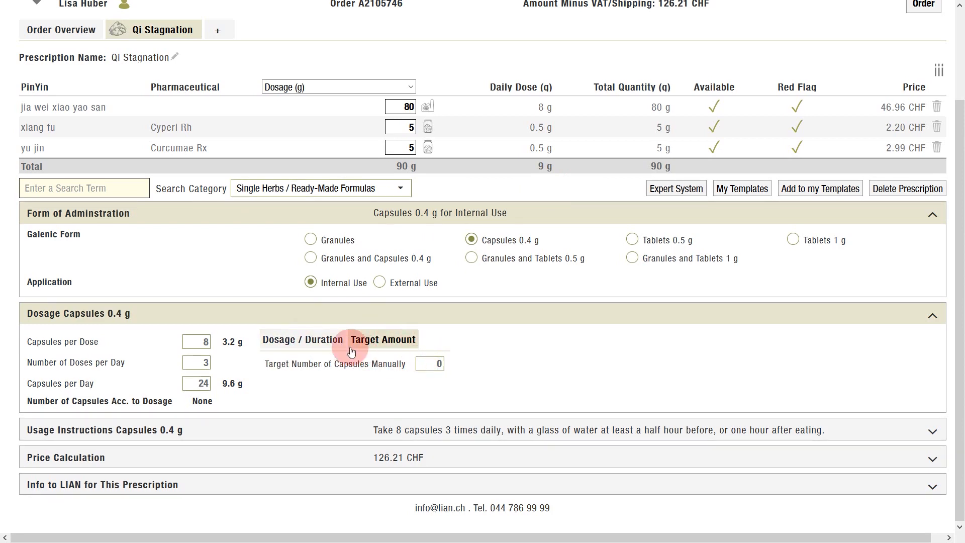
click(333, 345)
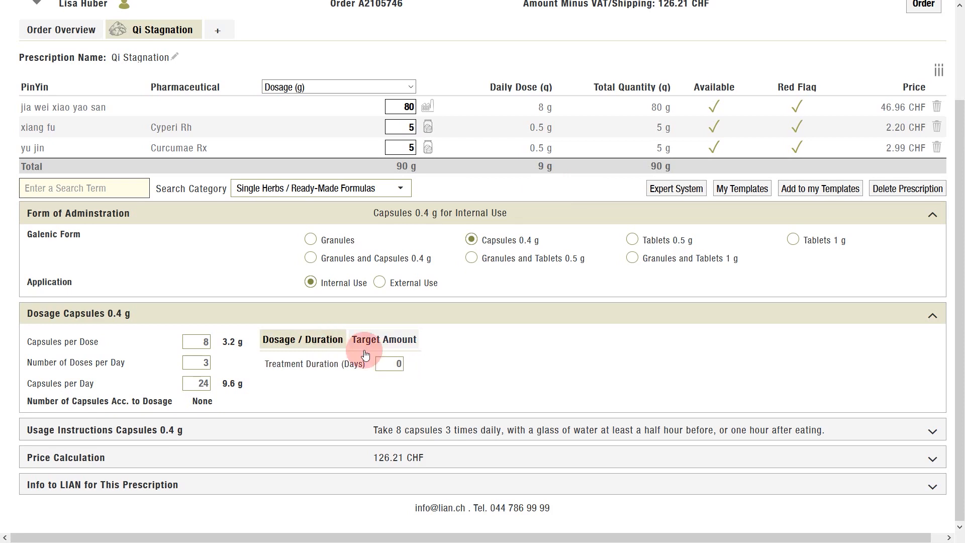
click(421, 364)
click(310, 240)
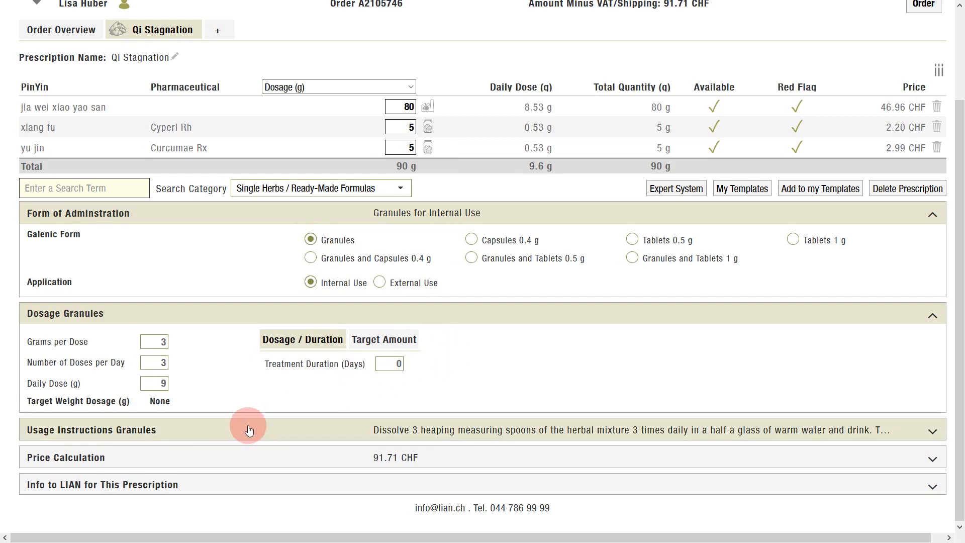
Examine the granule usage instructions in view and edit mode, including the placeholder legend, and save the text without changes
scroll(250, 430, down, 1)
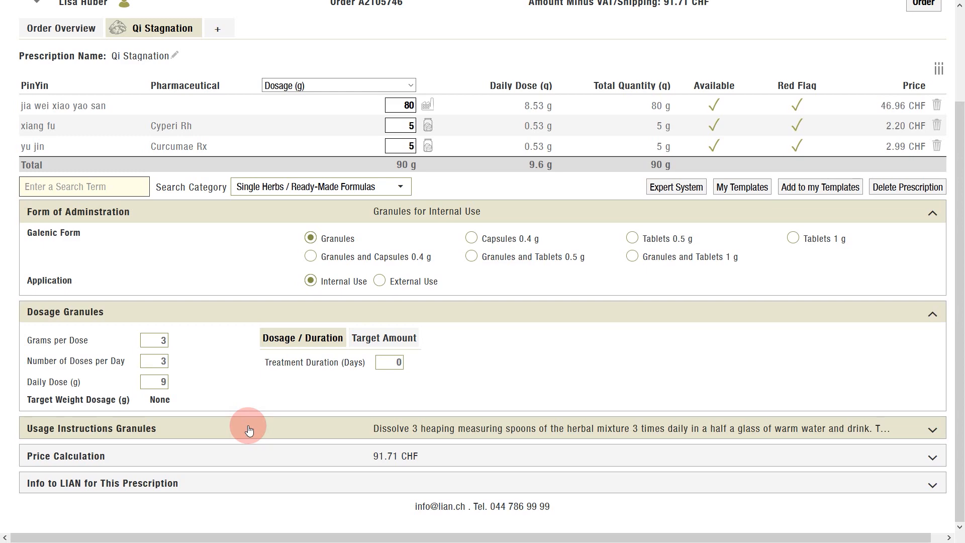
click(249, 430)
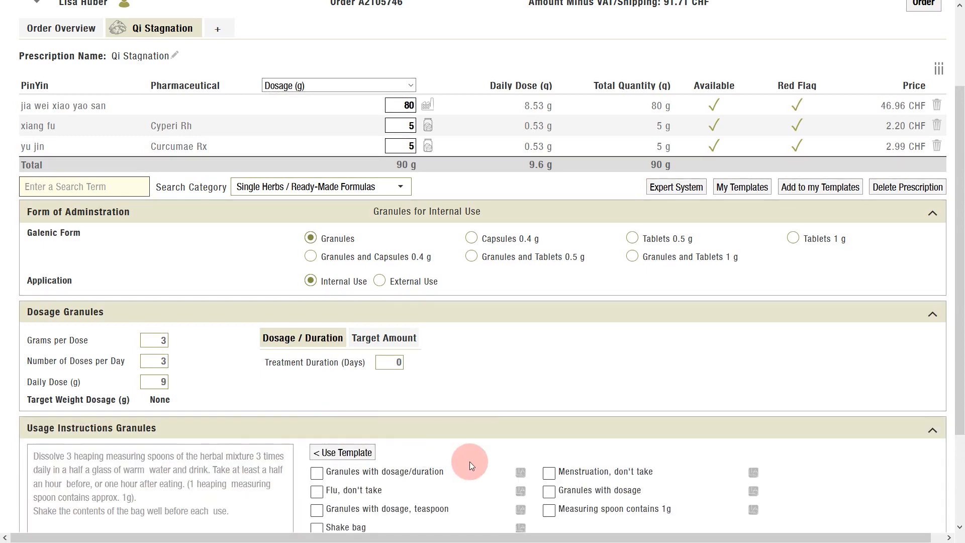
scroll(470, 461, down, 3)
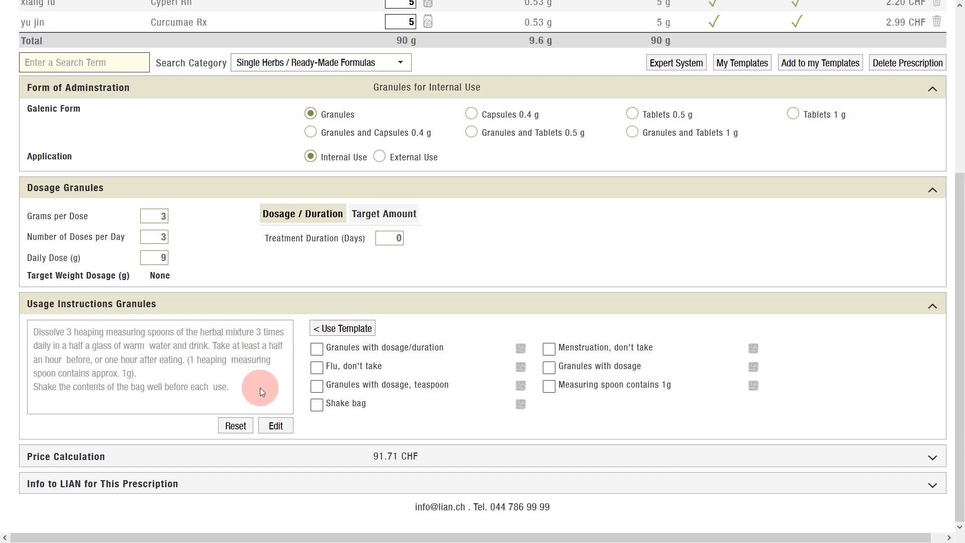
click(275, 426)
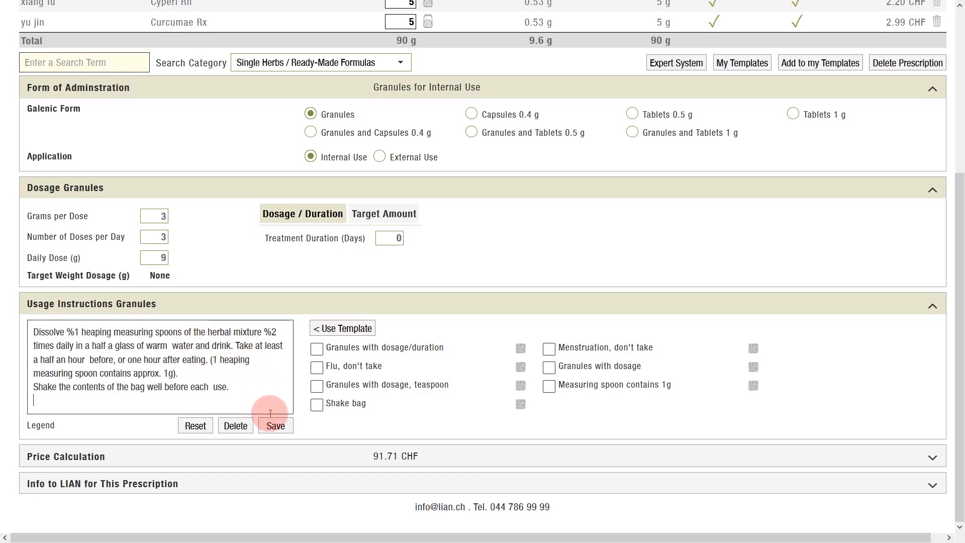
click(277, 426)
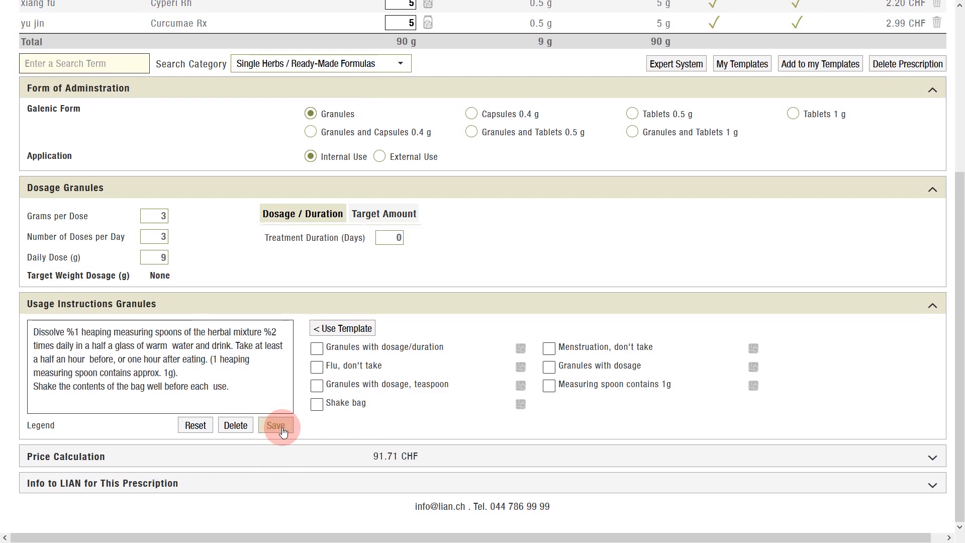
mouse_move(45, 427)
click(284, 430)
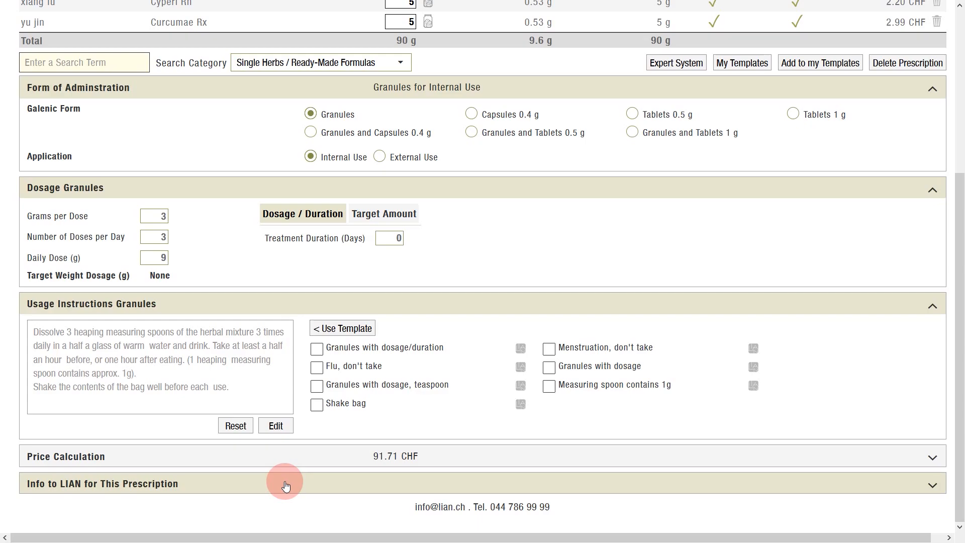
Add a LIAN Product Lines section to the patient's order
scroll(236, 433, up, 5)
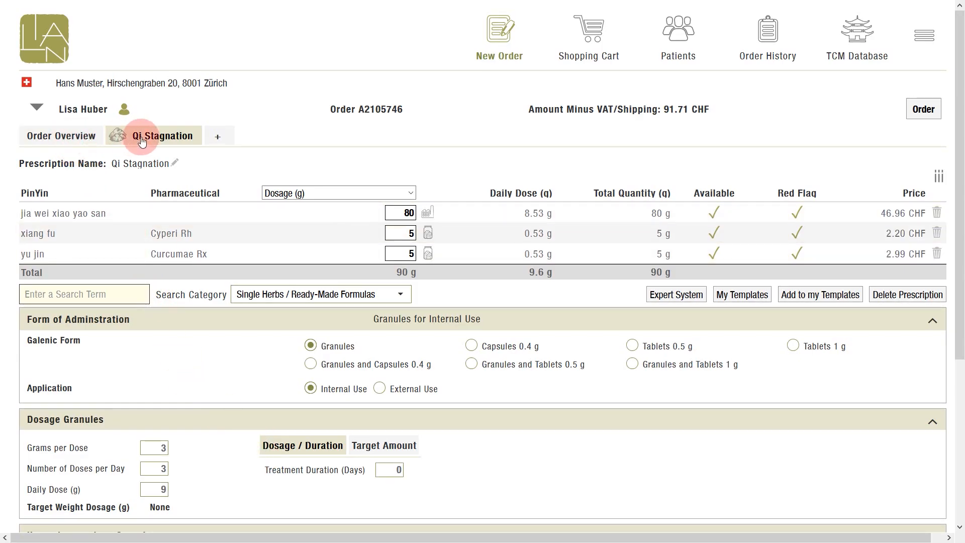
click(219, 136)
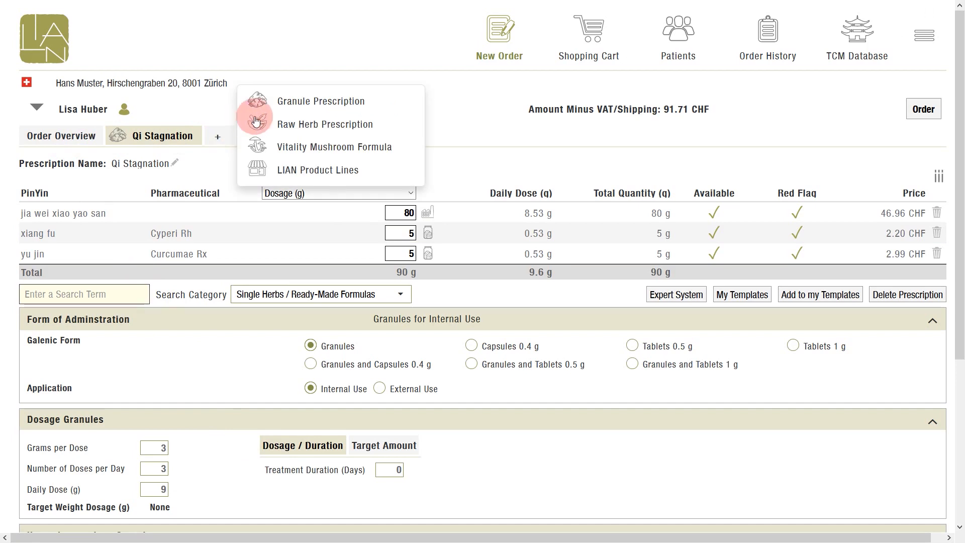
click(316, 171)
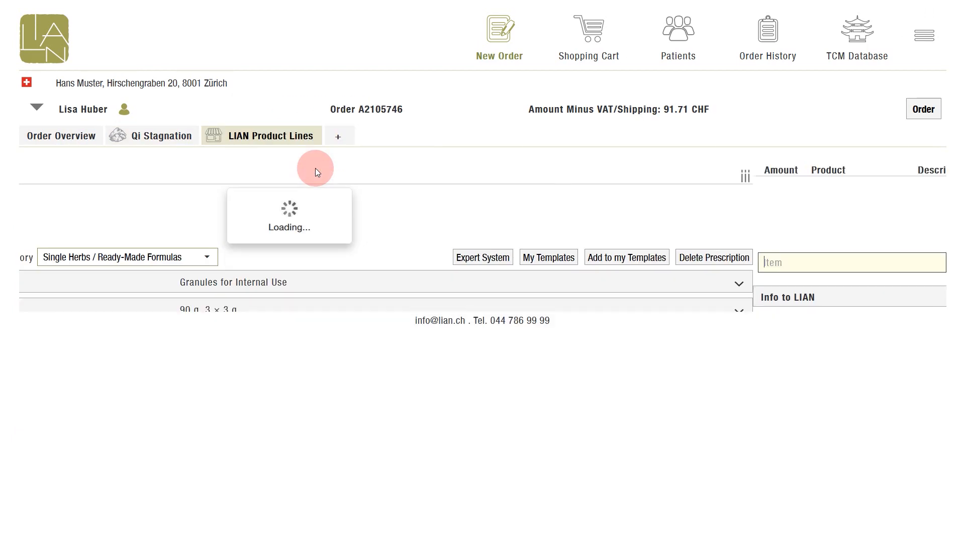
Search for "liantong" and add 2 pcs of LianTong Hot Chinese Herbal Emulsion Gel 75 ml to the product lines
click(160, 256)
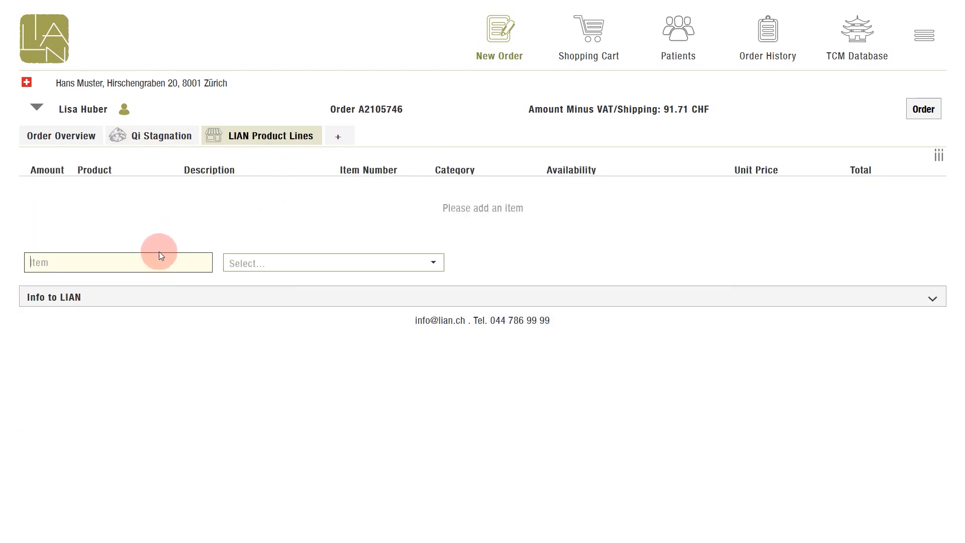
text(liantong)
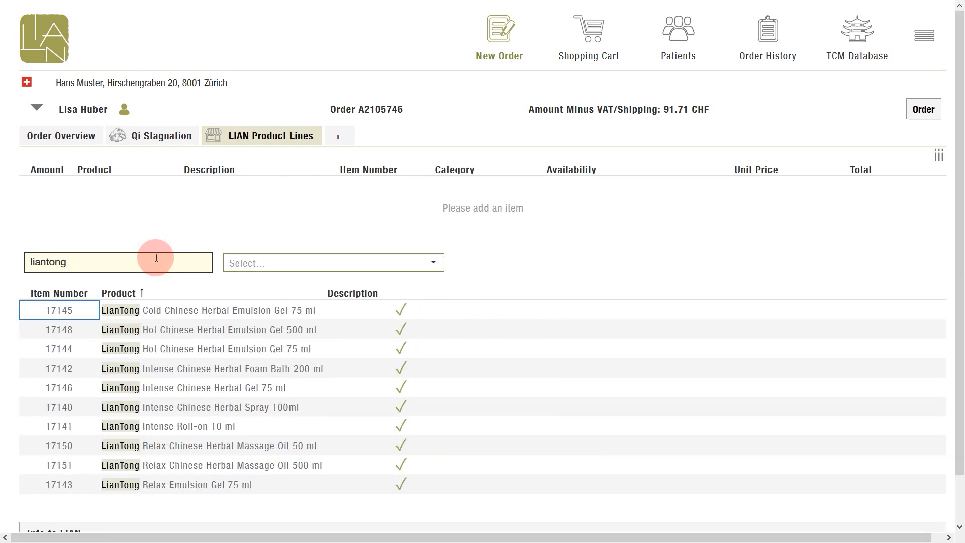
key(Down)
key(Down)
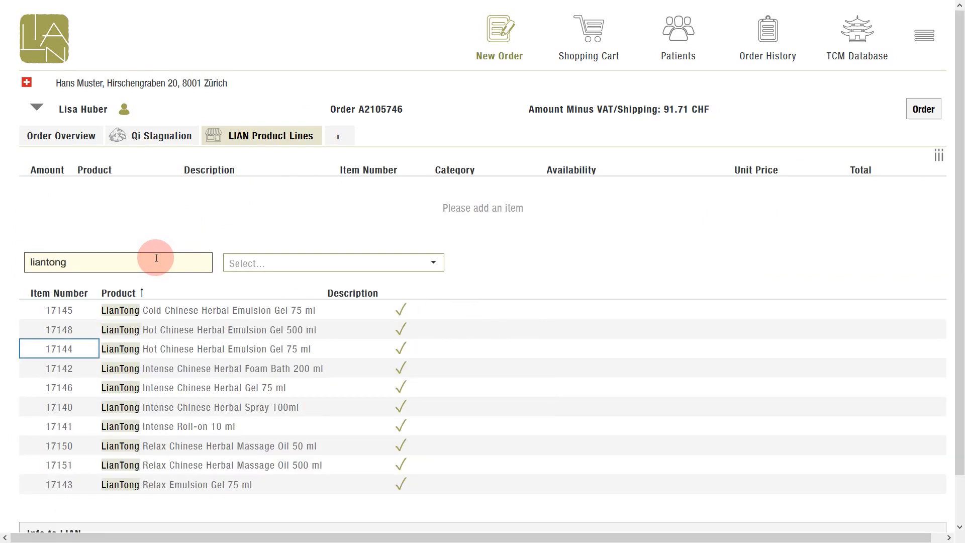
key(Return)
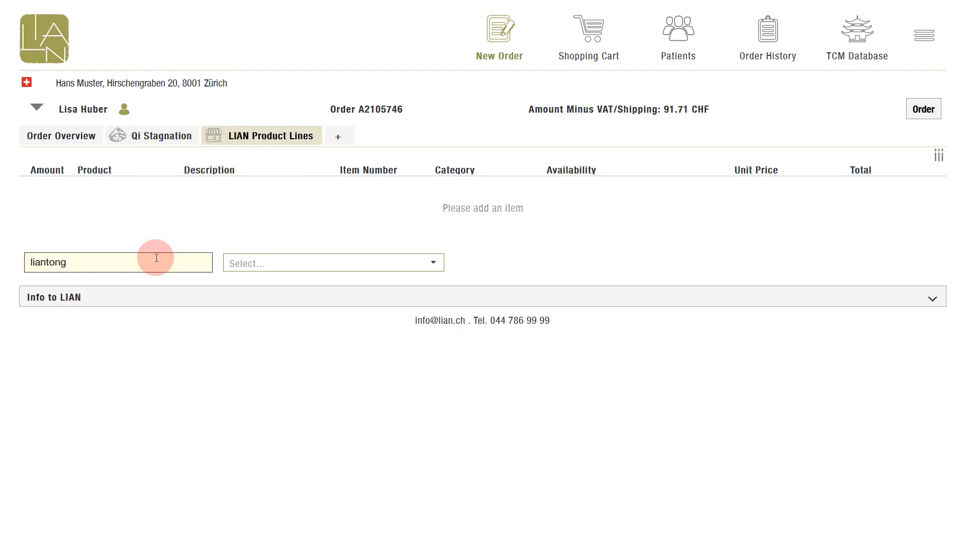
text(2)
key(Return)
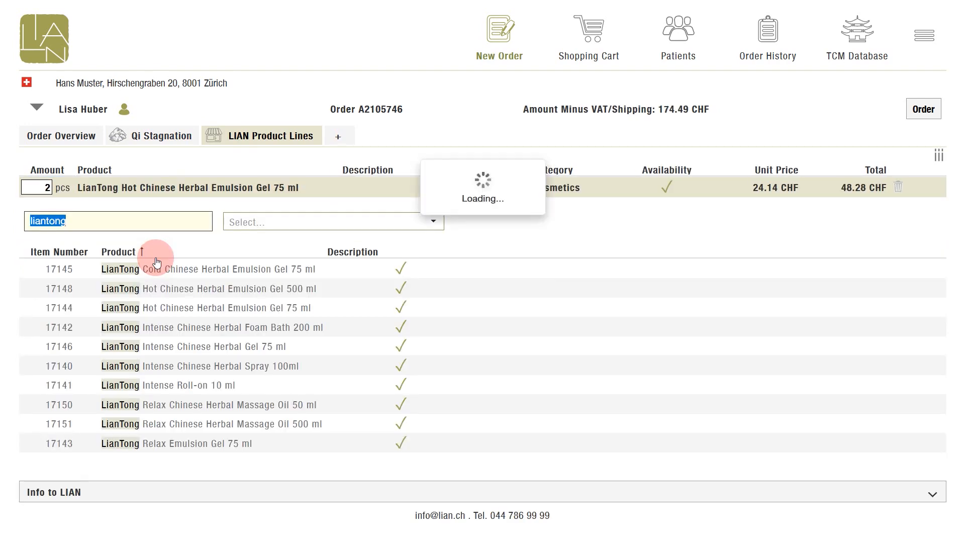